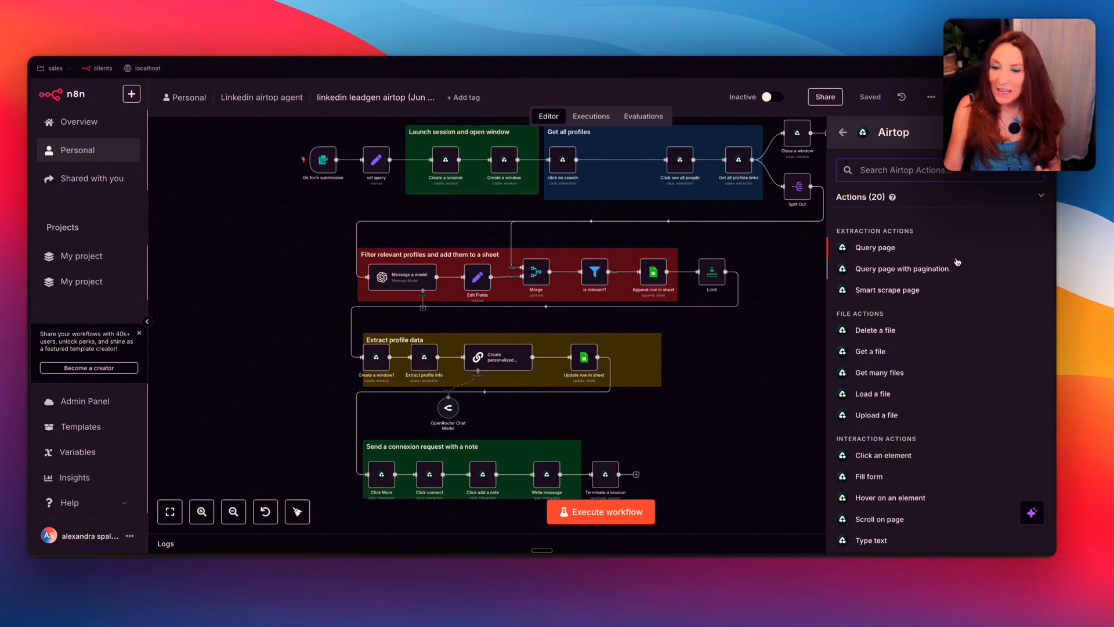
- Look through the list of actions available for the Airtop node, including its extraction, interaction, session and window actions
{"action": "scroll", "coordinate": [885, 261], "scroll_direction": "down", "scroll_amount": 5}
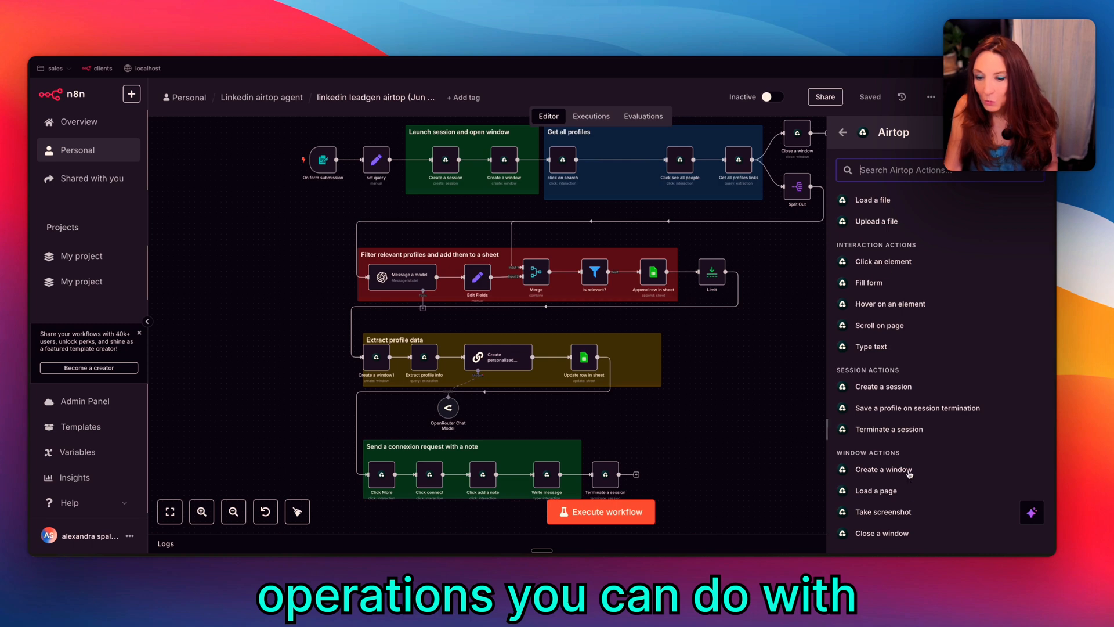
{"action": "scroll", "coordinate": [899, 501], "scroll_direction": "up", "scroll_amount": 5}
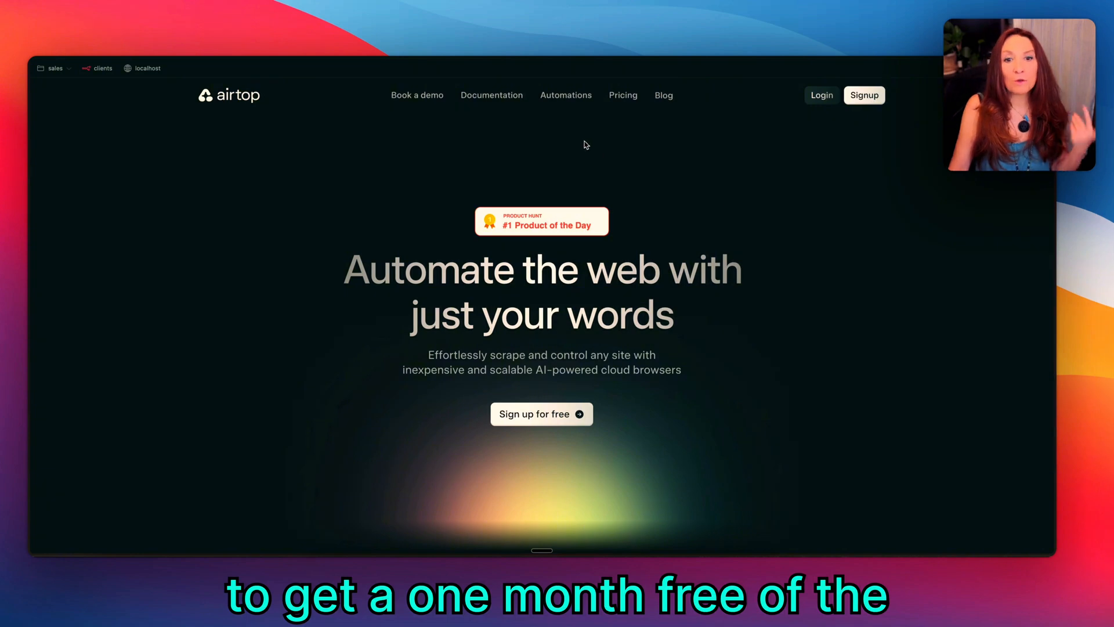
- Review Airtop's pricing page and browse the n8n automation templates offered on the Airtop website
{"action": "left_click", "coordinate": [621, 96]}
{"action": "scroll", "coordinate": [600, 420], "scroll_direction": "down", "scroll_amount": 3}
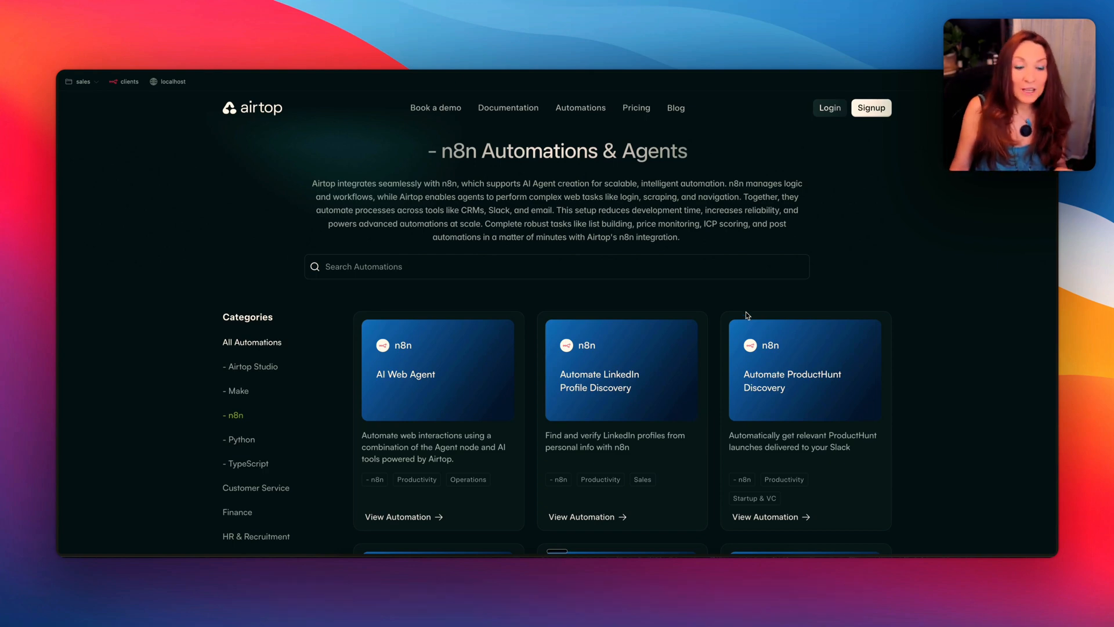
{"action": "scroll", "coordinate": [763, 261], "scroll_direction": "down", "scroll_amount": 6}
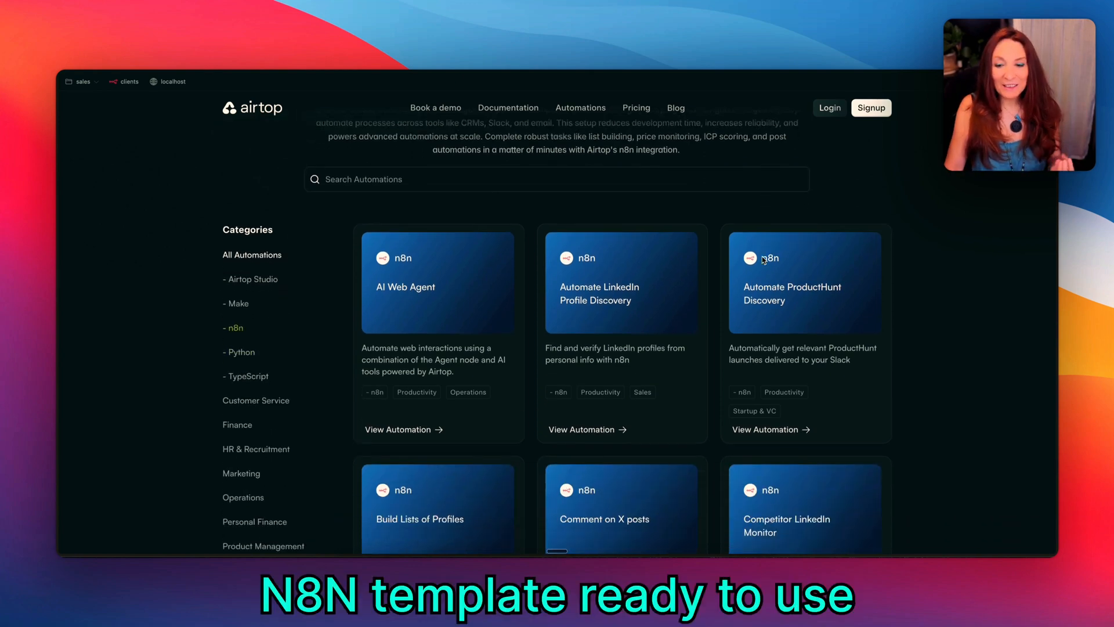
{"action": "scroll", "coordinate": [761, 256], "scroll_direction": "down", "scroll_amount": 4}
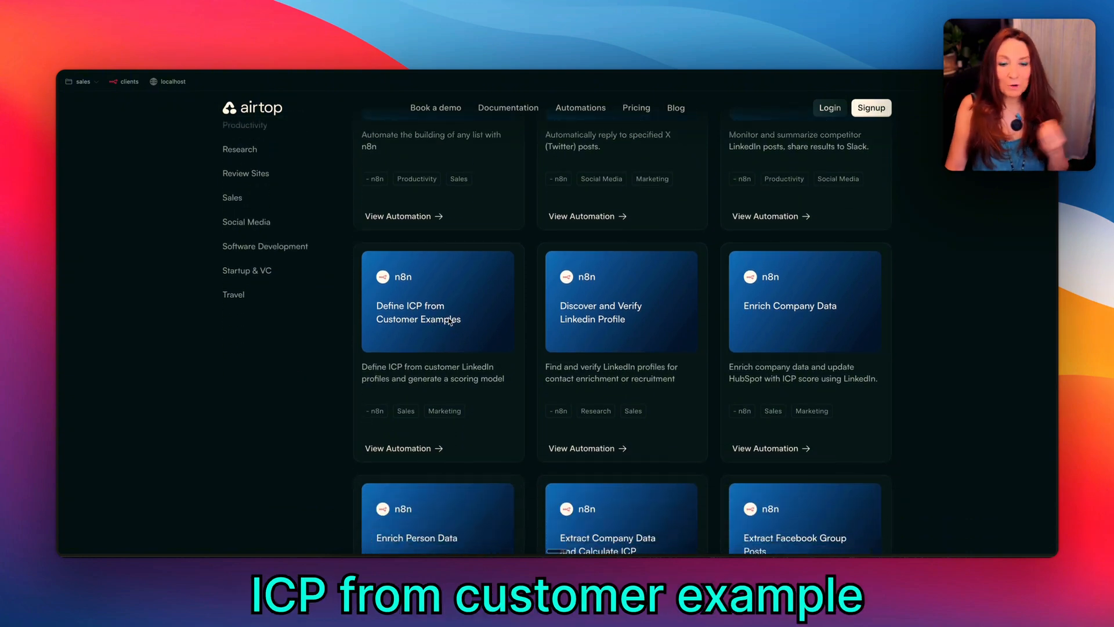
{"action": "scroll", "coordinate": [601, 327], "scroll_direction": "up", "scroll_amount": 1}
{"action": "scroll", "coordinate": [602, 326], "scroll_direction": "up", "scroll_amount": 3}
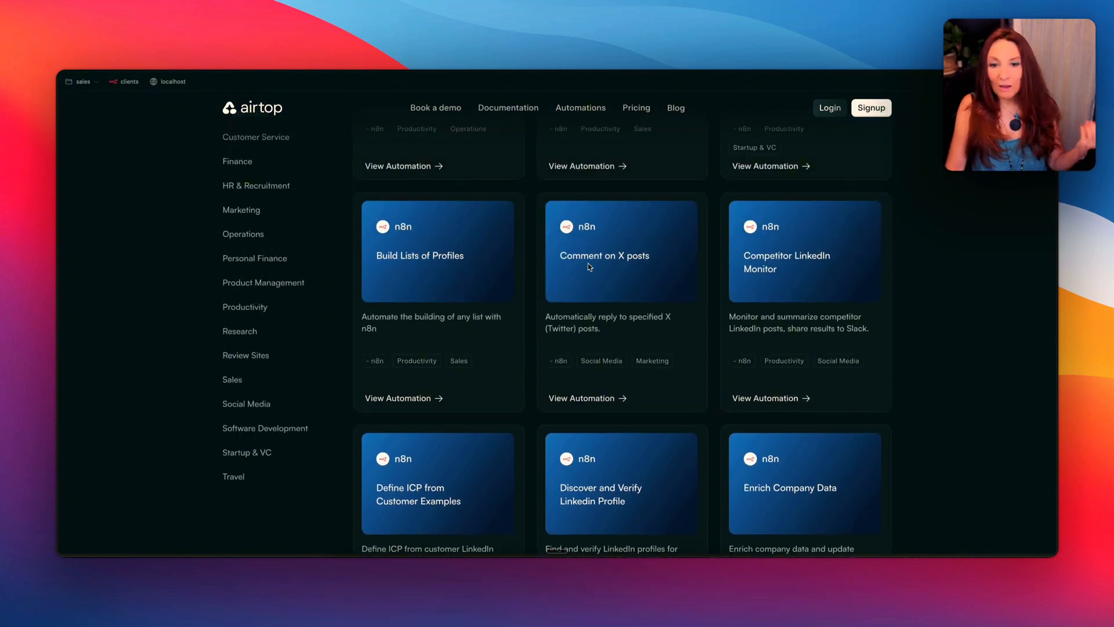
{"action": "scroll", "coordinate": [631, 265], "scroll_direction": "down", "scroll_amount": 20}
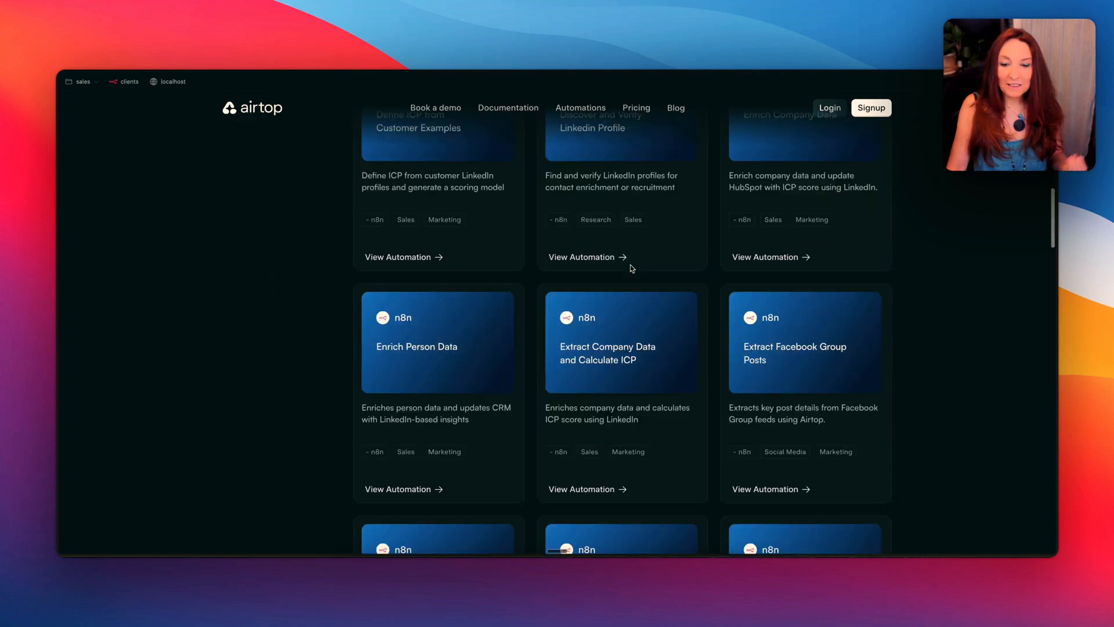
{"action": "scroll", "coordinate": [630, 264], "scroll_direction": "down", "scroll_amount": 15}
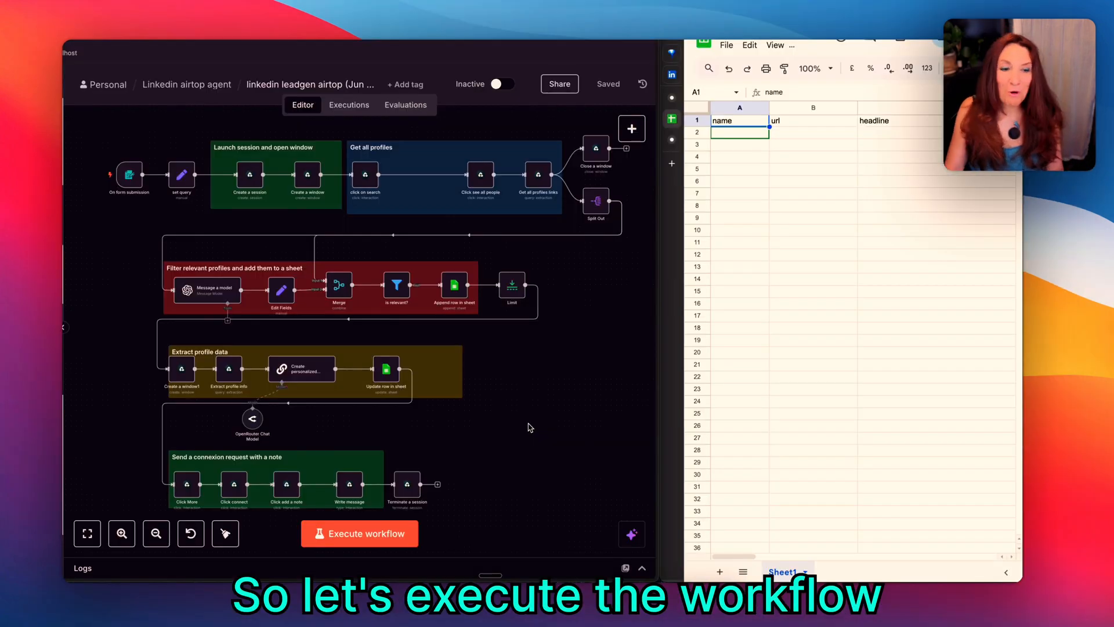
- Execute the LinkedIn lead generation workflow, submitting "Luxury real estate agency owners mallorca" as the form query, and return to the canvas
{"action": "left_click", "coordinate": [356, 535]}
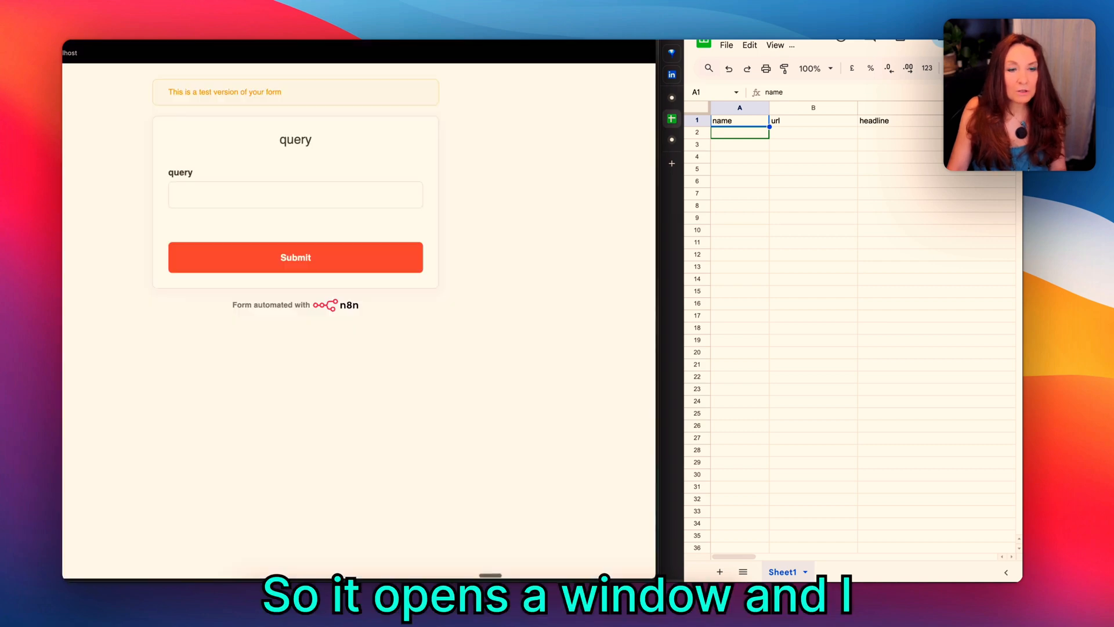
{"action": "left_click", "coordinate": [223, 197]}
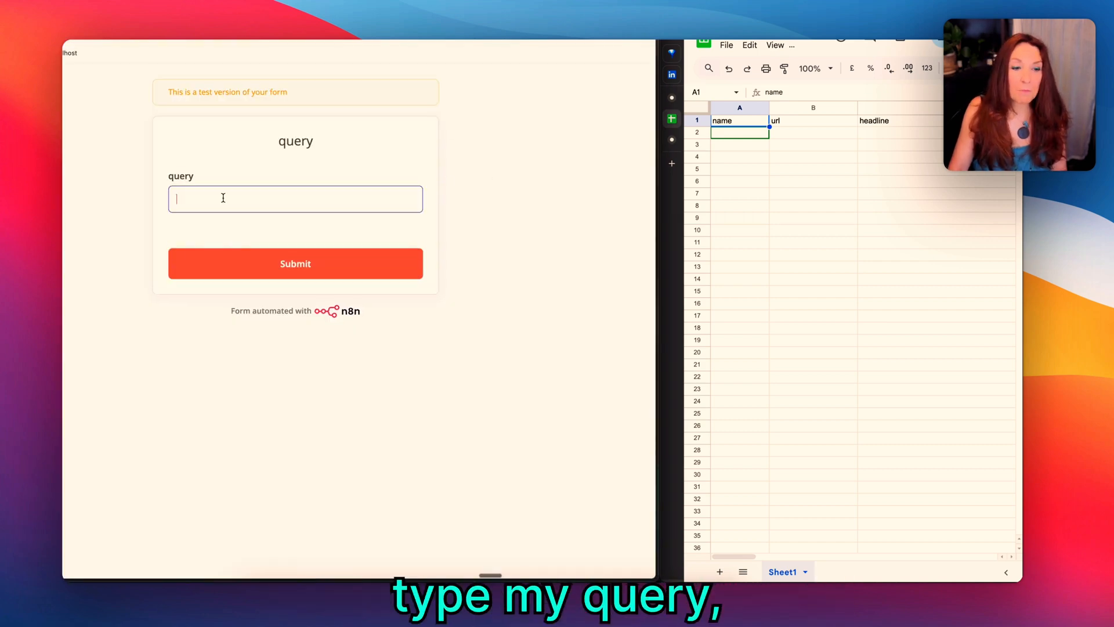
{"action": "type", "text": "Luxury real estate agency owners mallorca"}
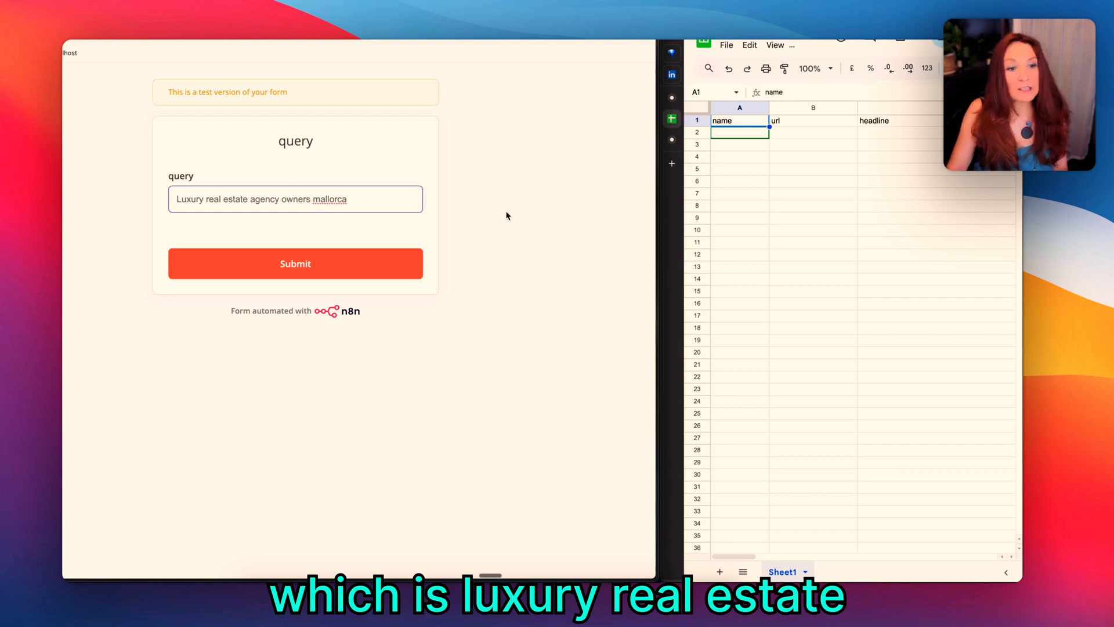
{"action": "left_click", "coordinate": [313, 265]}
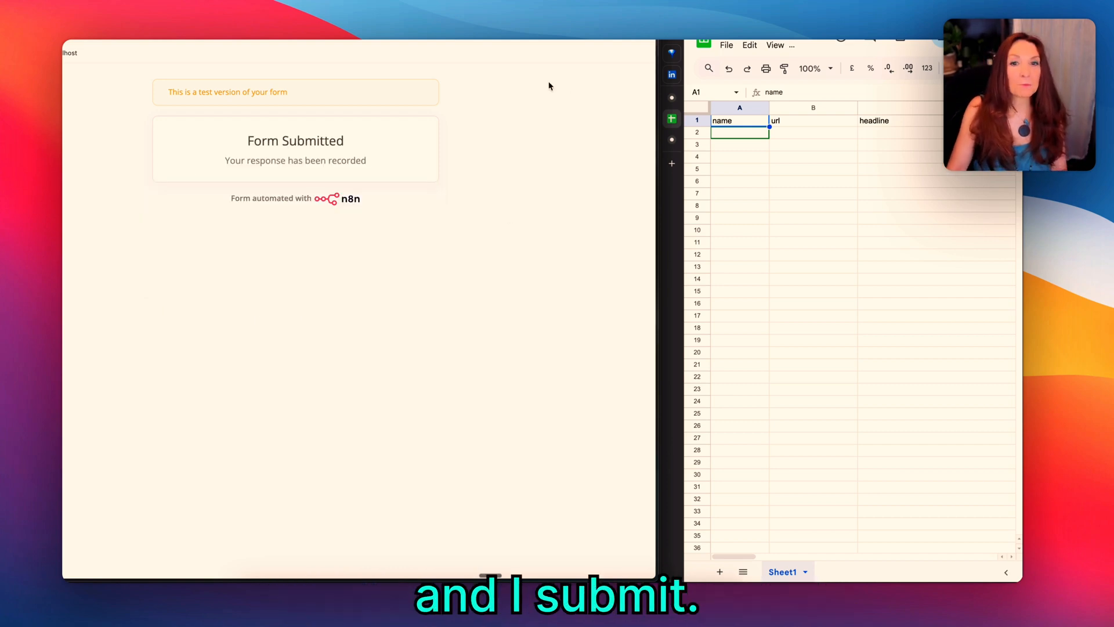
{"action": "left_click", "coordinate": [520, 54]}
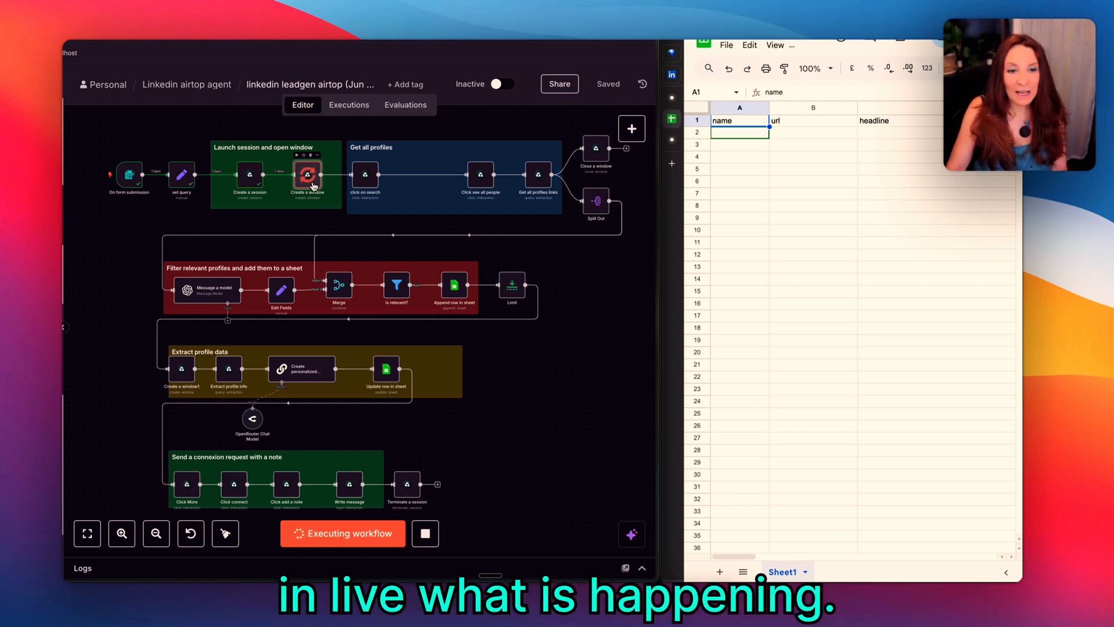
- Open the Create a window node and select the full liveViewUrl value in its output for copying
{"action": "double_click", "coordinate": [312, 184]}
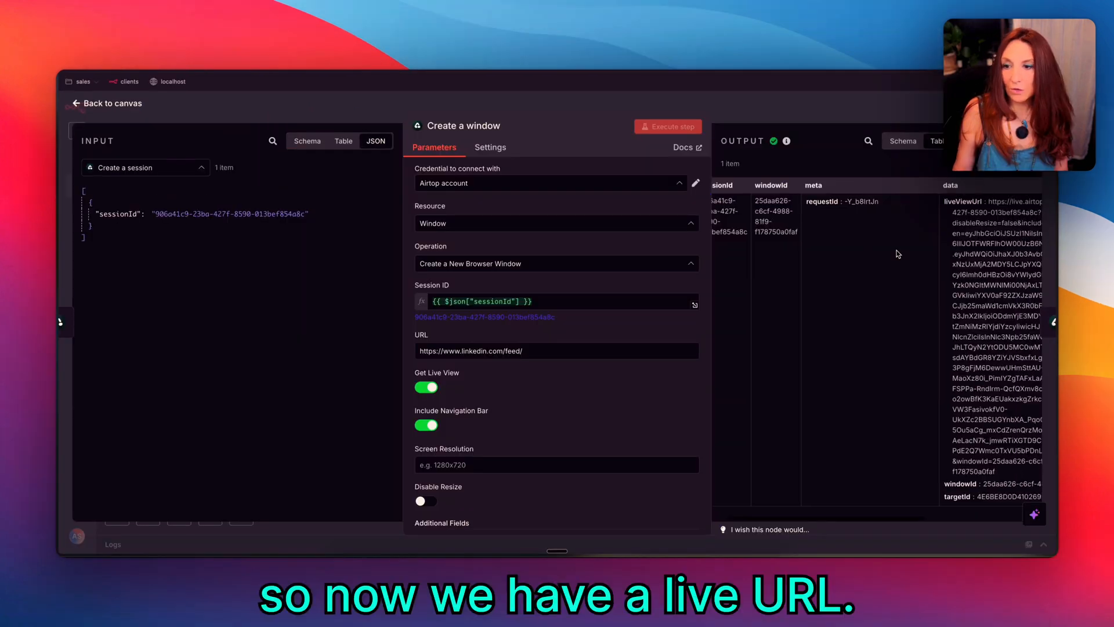
{"action": "scroll", "coordinate": [897, 254], "scroll_direction": "right", "scroll_amount": 5}
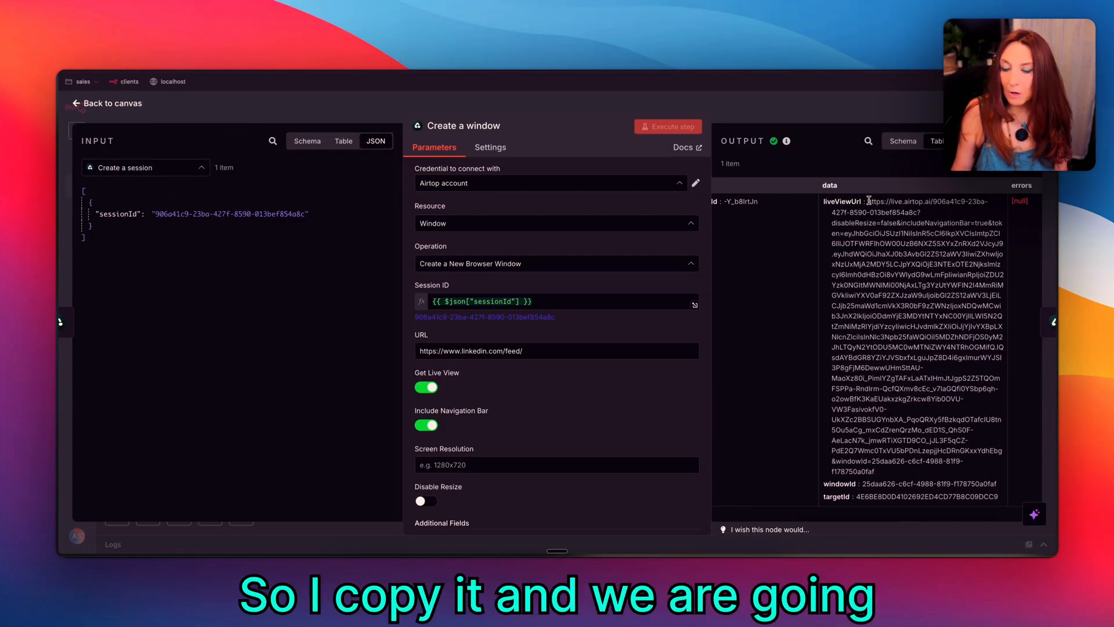
{"action": "left_click_drag", "start_coordinate": [869, 202], "coordinate": [896, 476]}
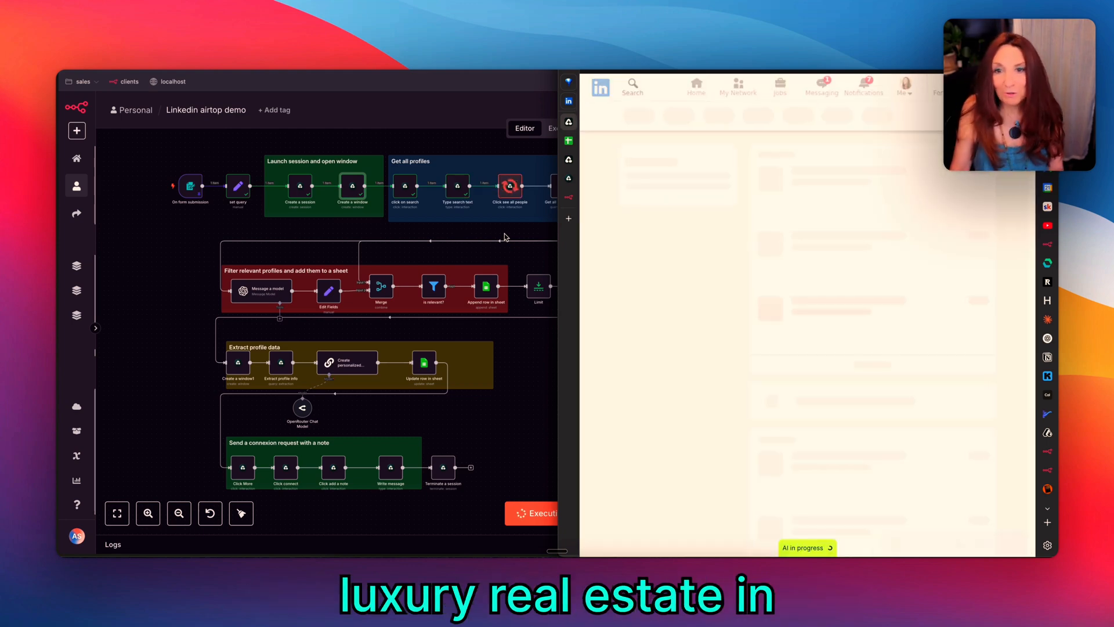
- Follow the workflow run through the Get all profiles section alongside the live LinkedIn browser view
{"action": "scroll", "coordinate": [512, 218], "scroll_direction": "right", "scroll_amount": 1}
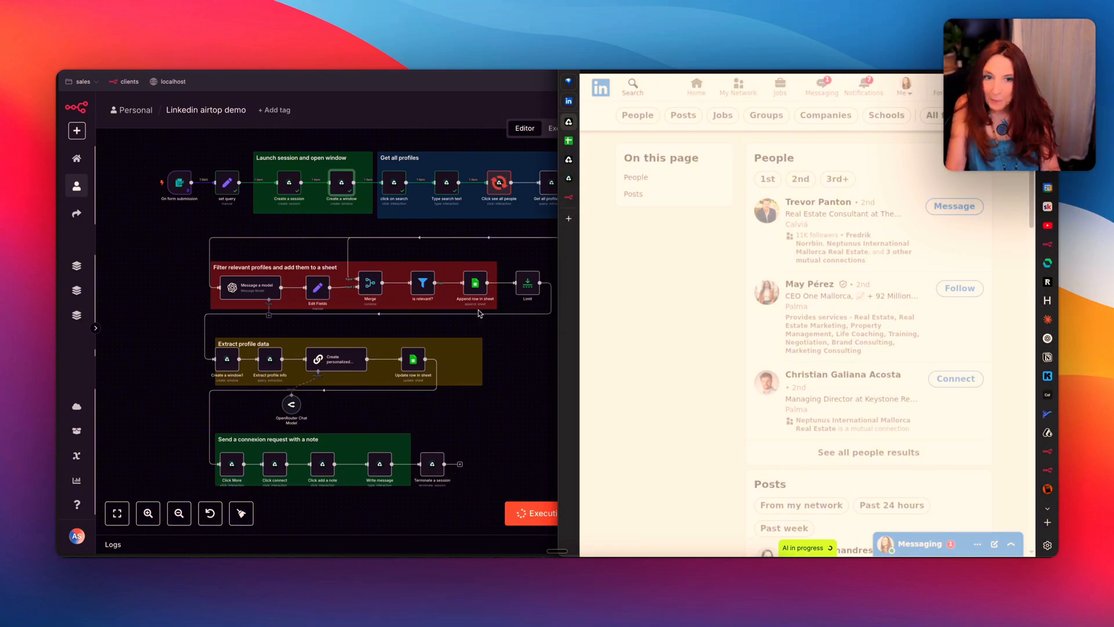
{"action": "scroll", "coordinate": [457, 233], "scroll_direction": "right", "scroll_amount": 2}
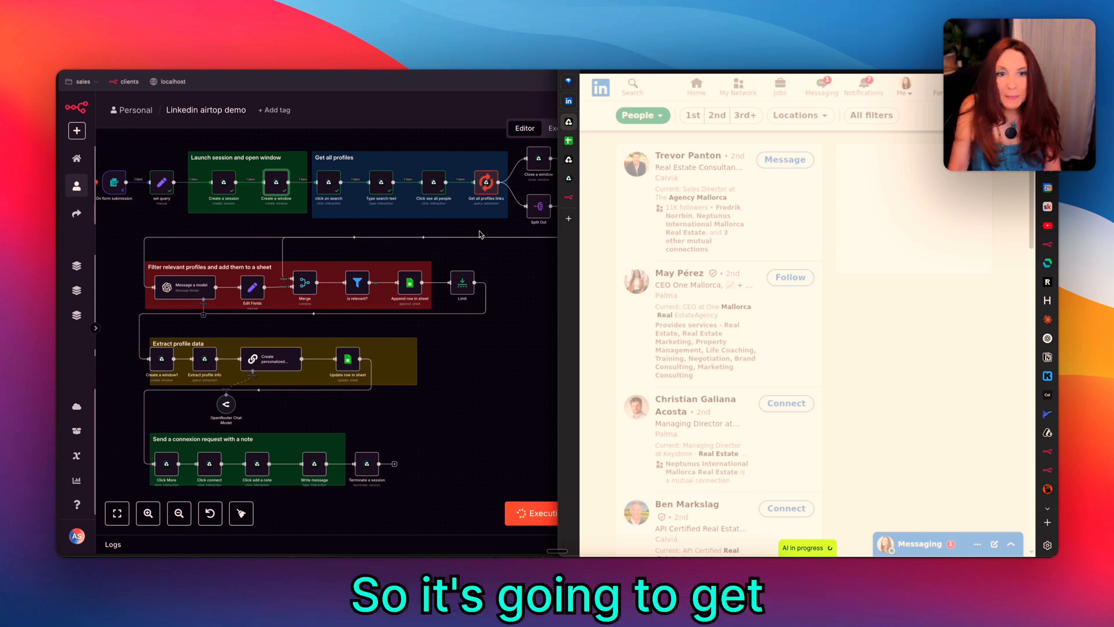
{"action": "scroll", "coordinate": [478, 234], "scroll_direction": "right", "scroll_amount": 3}
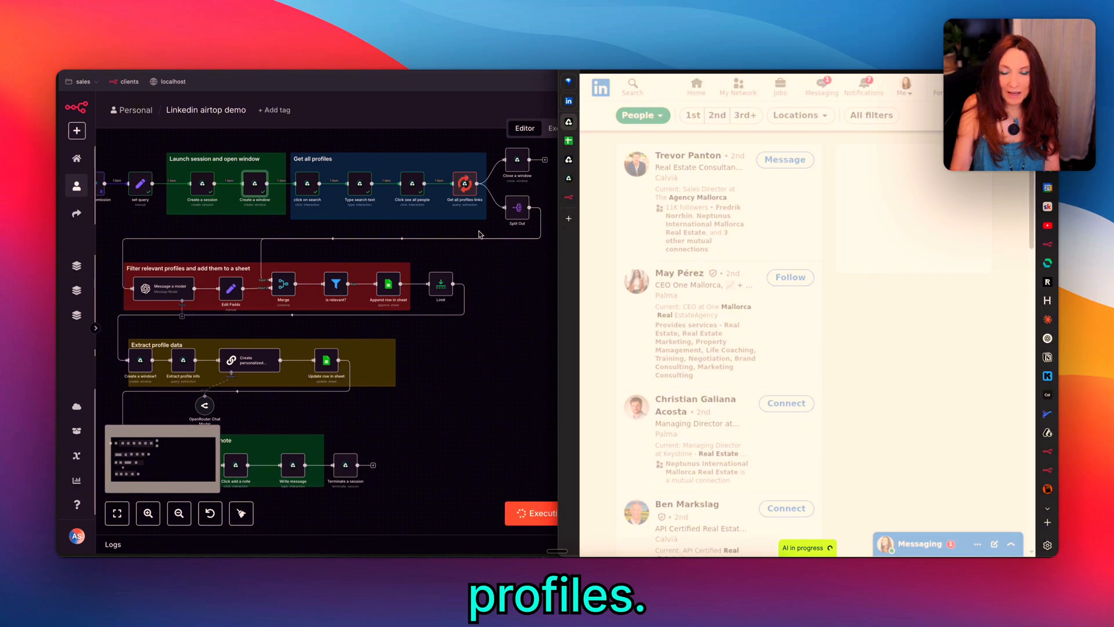
{"action": "scroll", "coordinate": [480, 235], "scroll_direction": "left", "scroll_amount": 1}
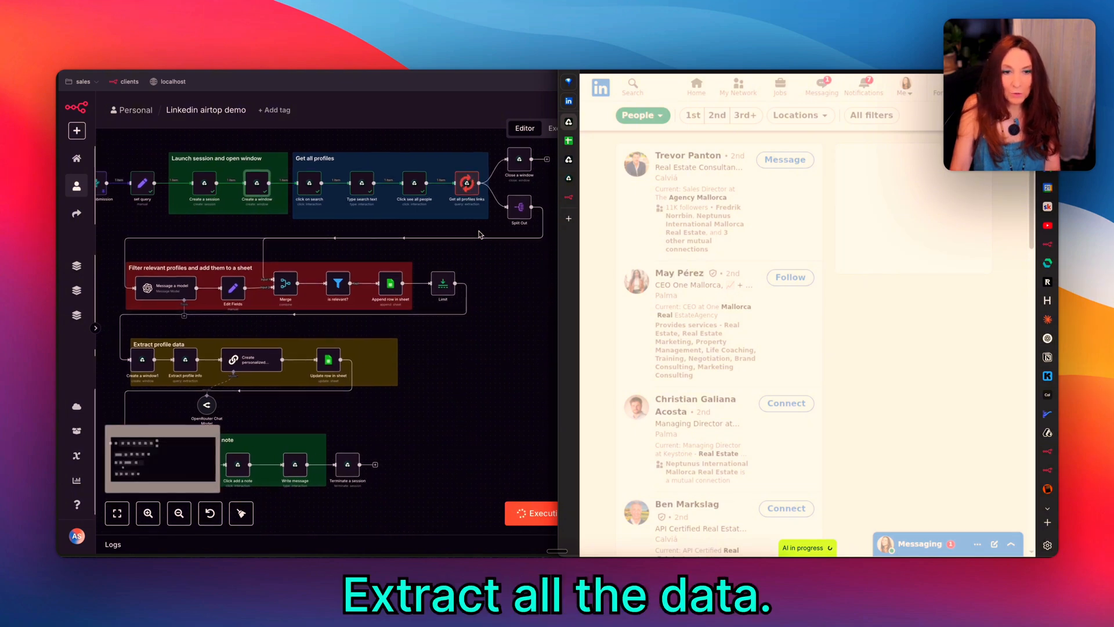
{"action": "scroll", "coordinate": [479, 234], "scroll_direction": "left", "scroll_amount": 2}
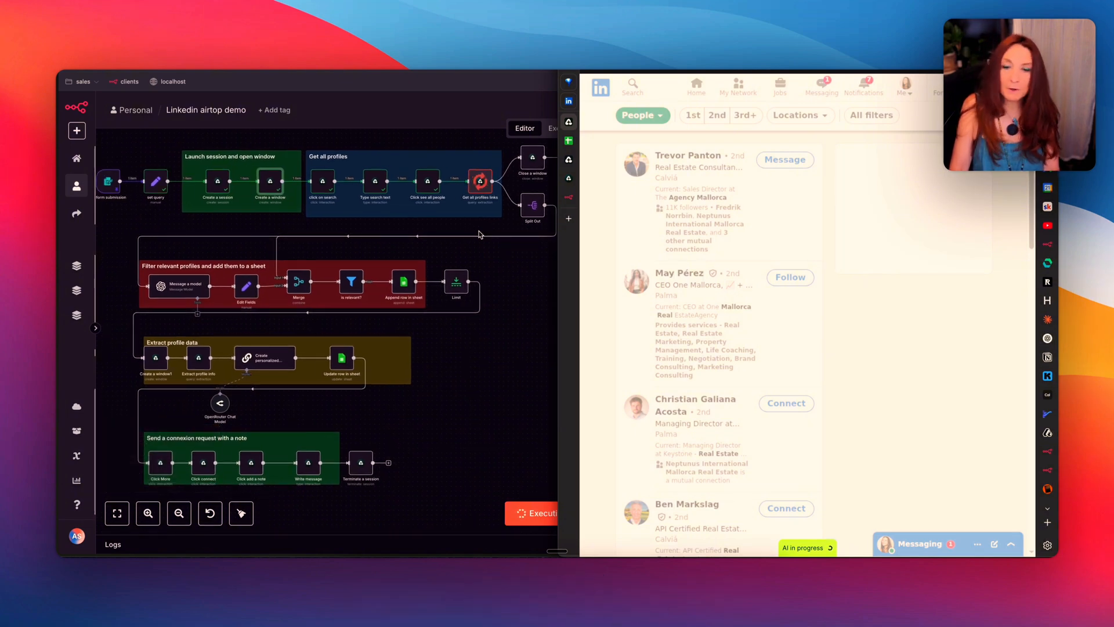
{"action": "scroll", "coordinate": [478, 234], "scroll_direction": "left", "scroll_amount": 2}
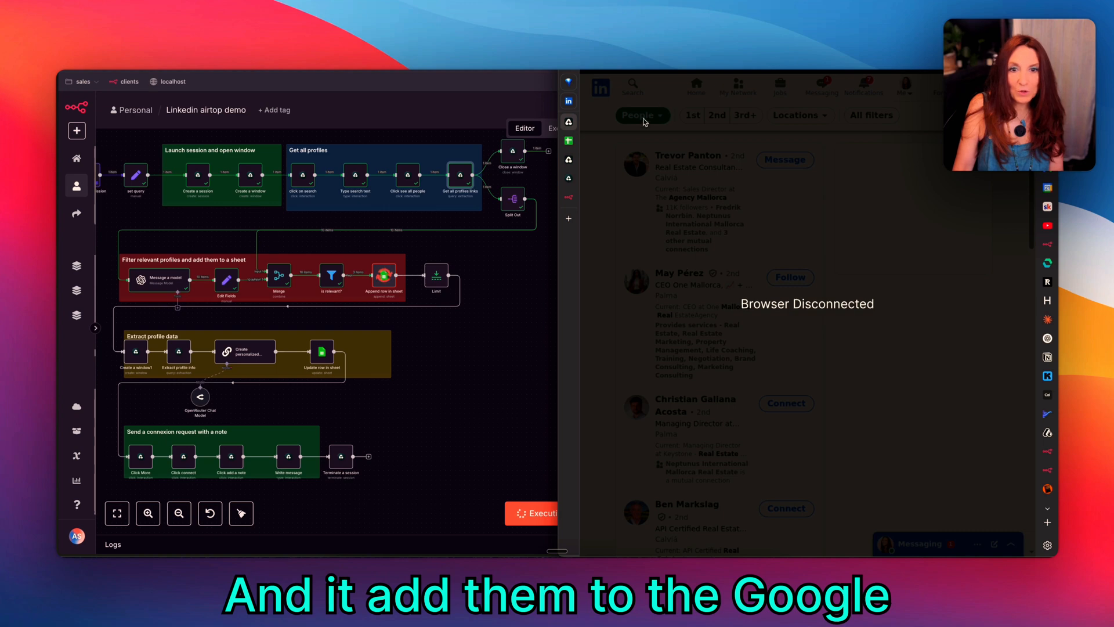
- Check the profile rows in the Google Sheet, and open the window creation node in the Extract profile data section
{"action": "left_click", "coordinate": [569, 141]}
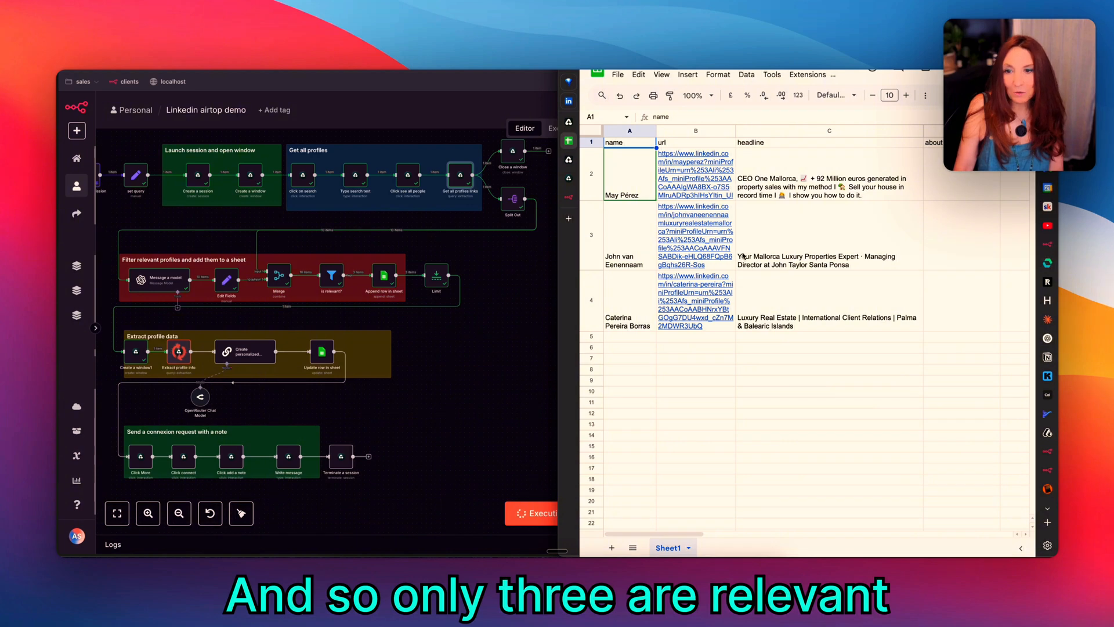
{"action": "mouse_move", "coordinate": [717, 301]}
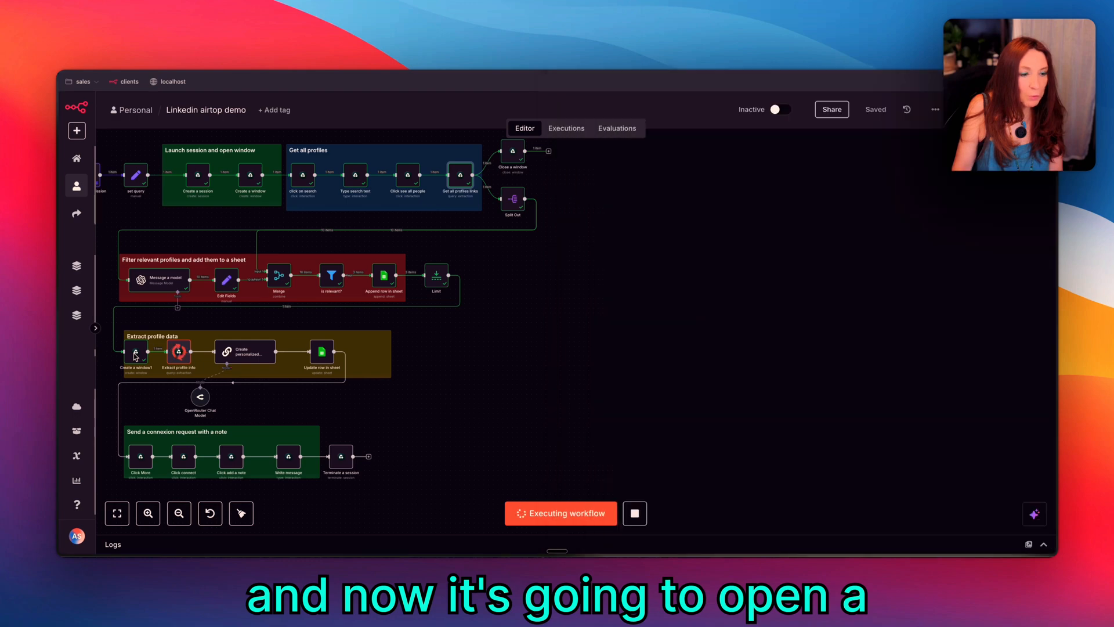
{"action": "double_click", "coordinate": [135, 354]}
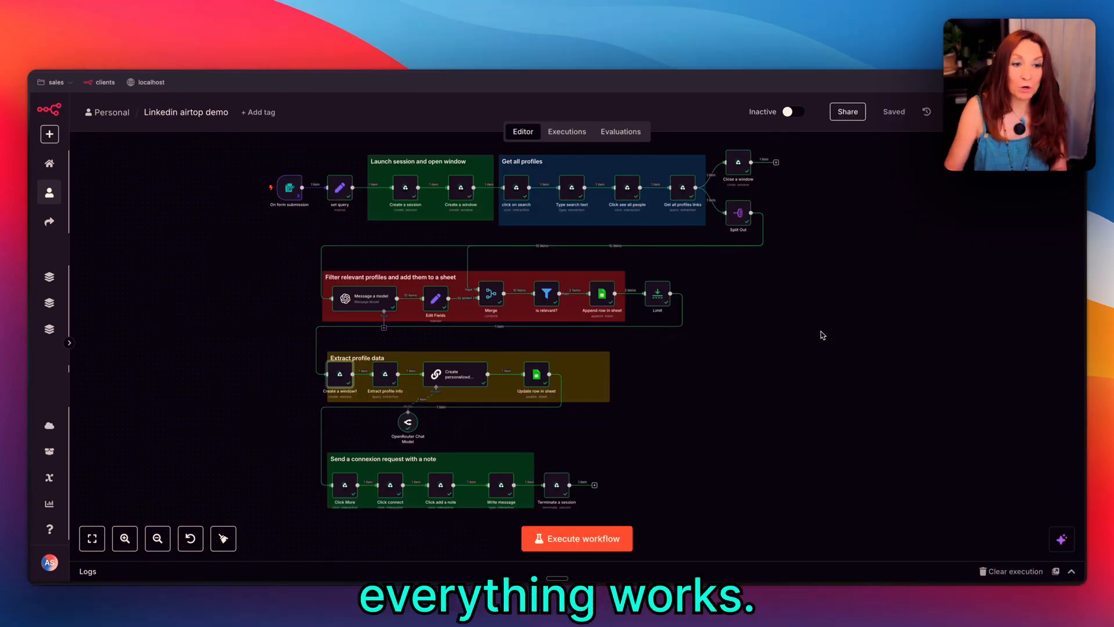
- Inspect the settings of the On form submission, set query and Create a session nodes in turn
{"action": "double_click", "coordinate": [289, 187]}
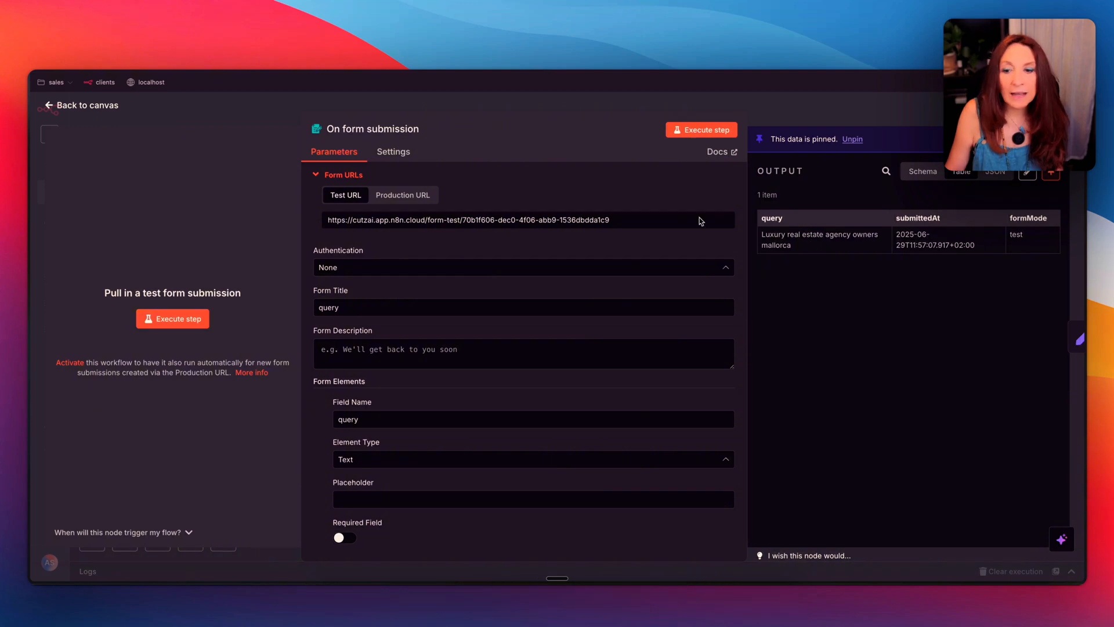
{"action": "left_click", "coordinate": [87, 105]}
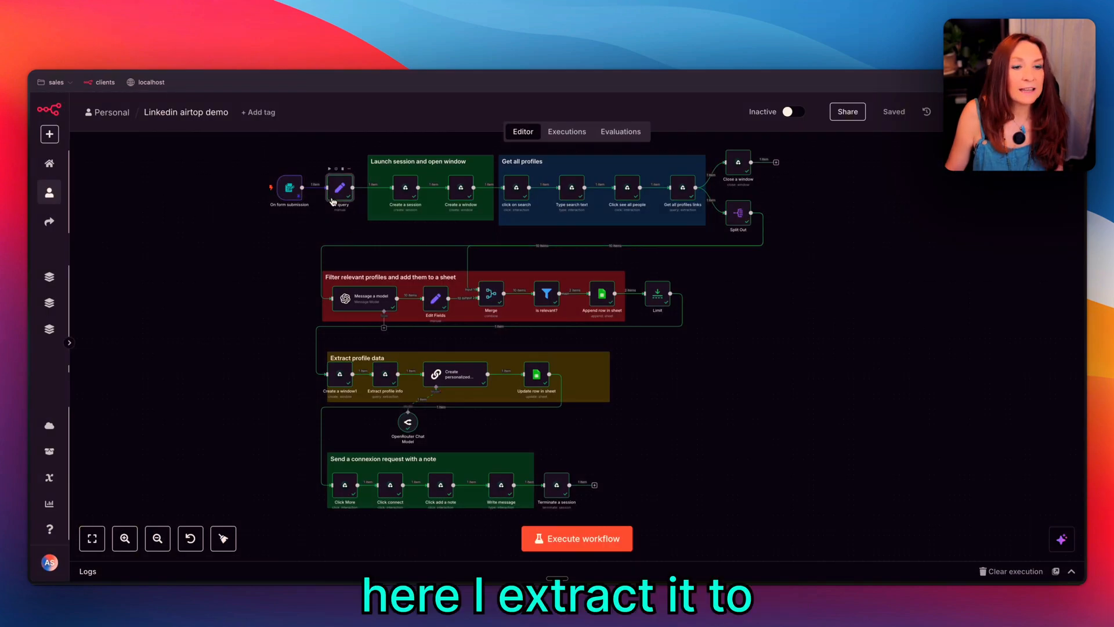
{"action": "double_click", "coordinate": [340, 189]}
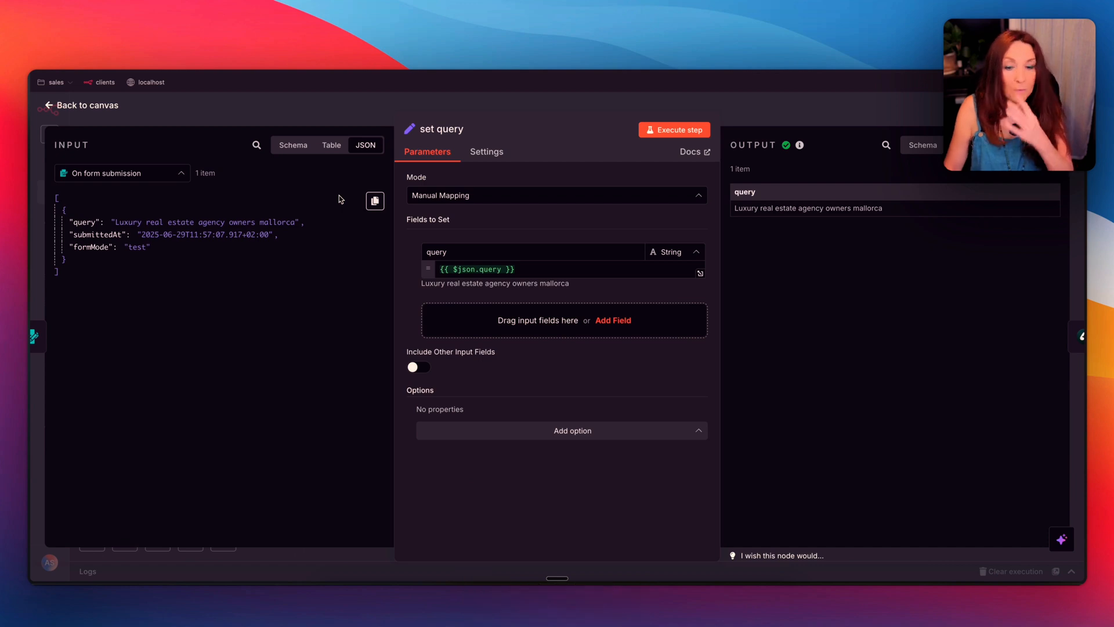
{"action": "left_click", "coordinate": [93, 108]}
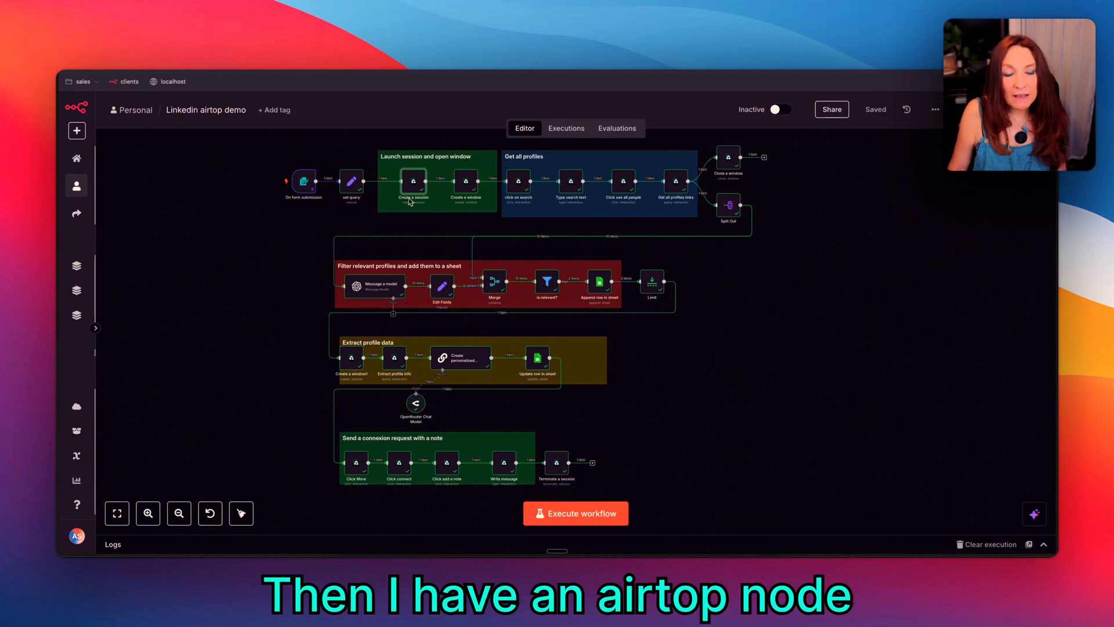
{"action": "double_click", "coordinate": [413, 184]}
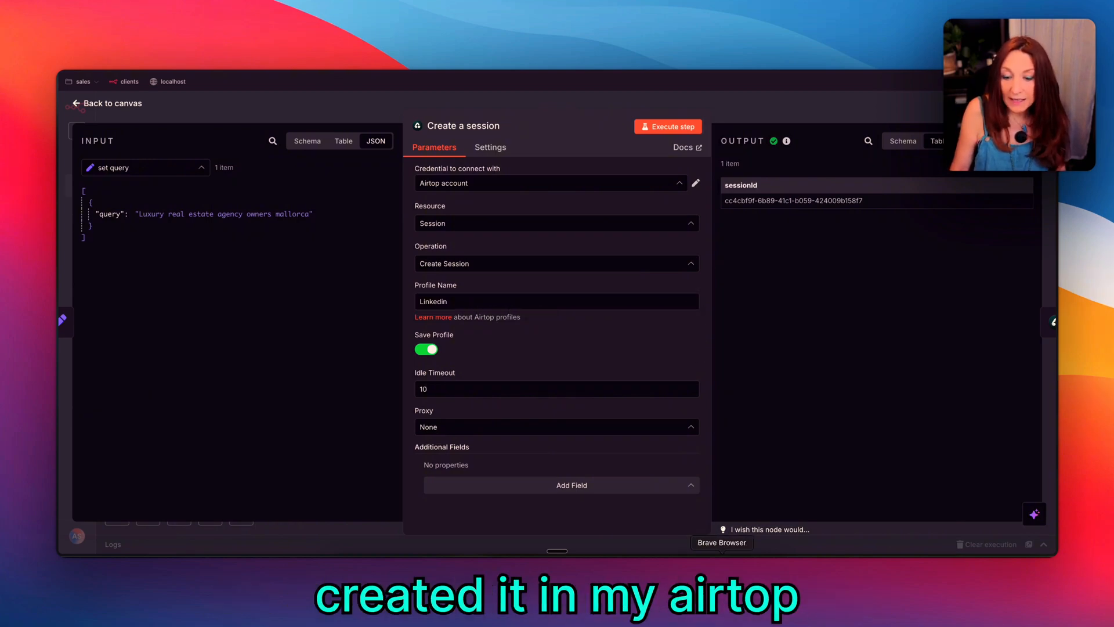
- Switch to Airtop's Profiles page in Brave Browser, submit a new browser profile named X, and return to the Create a session node
{"action": "left_click", "coordinate": [722, 572]}
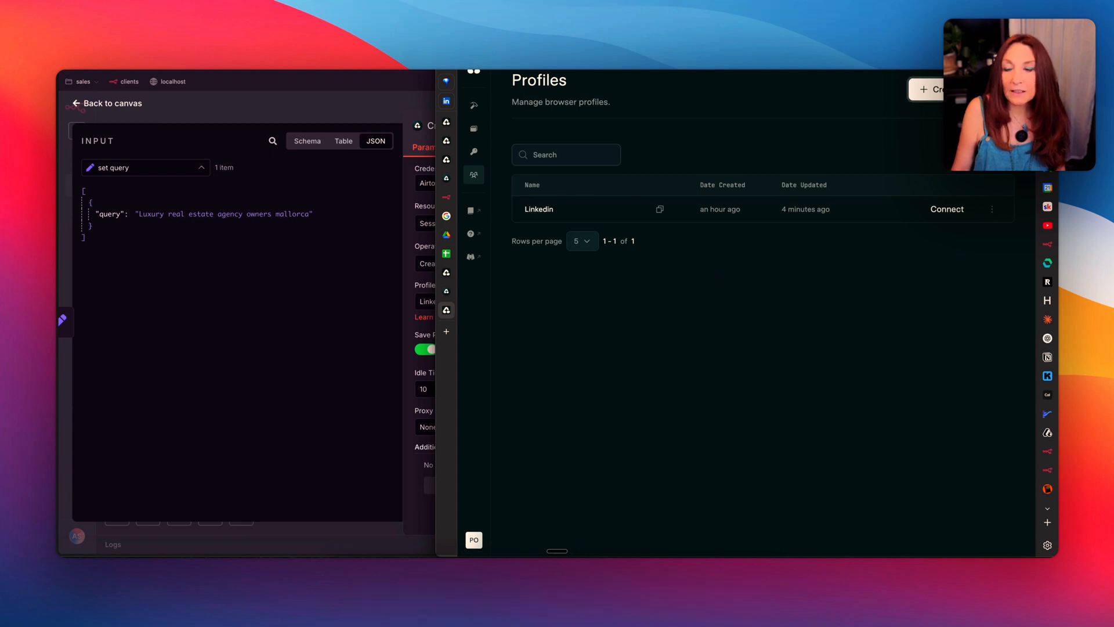
{"action": "left_click", "coordinate": [926, 89]}
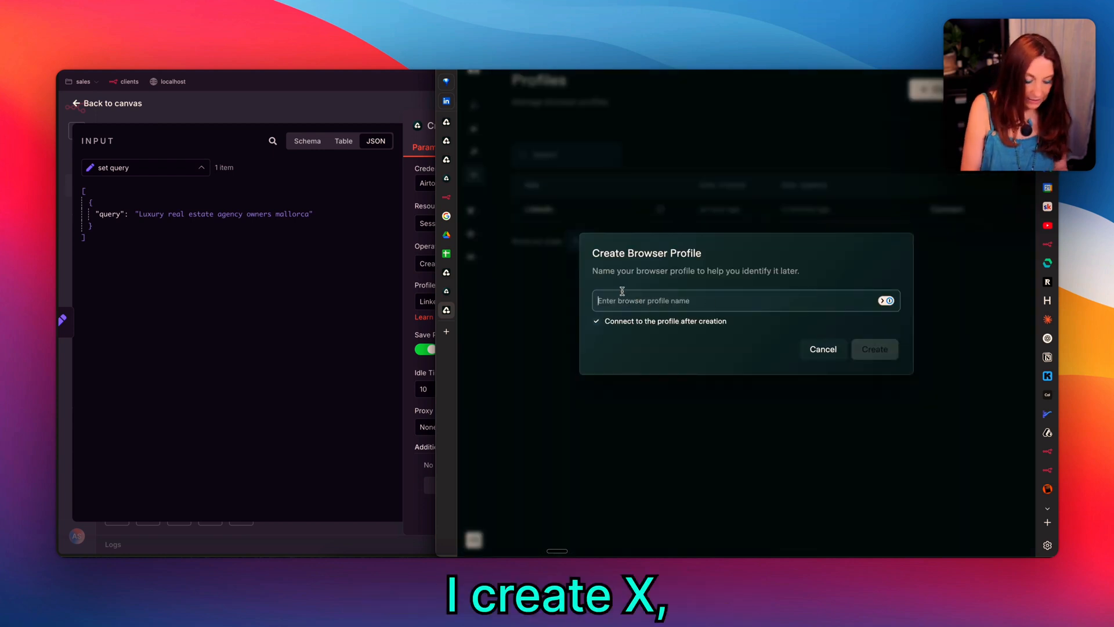
{"action": "type", "text": "X"}
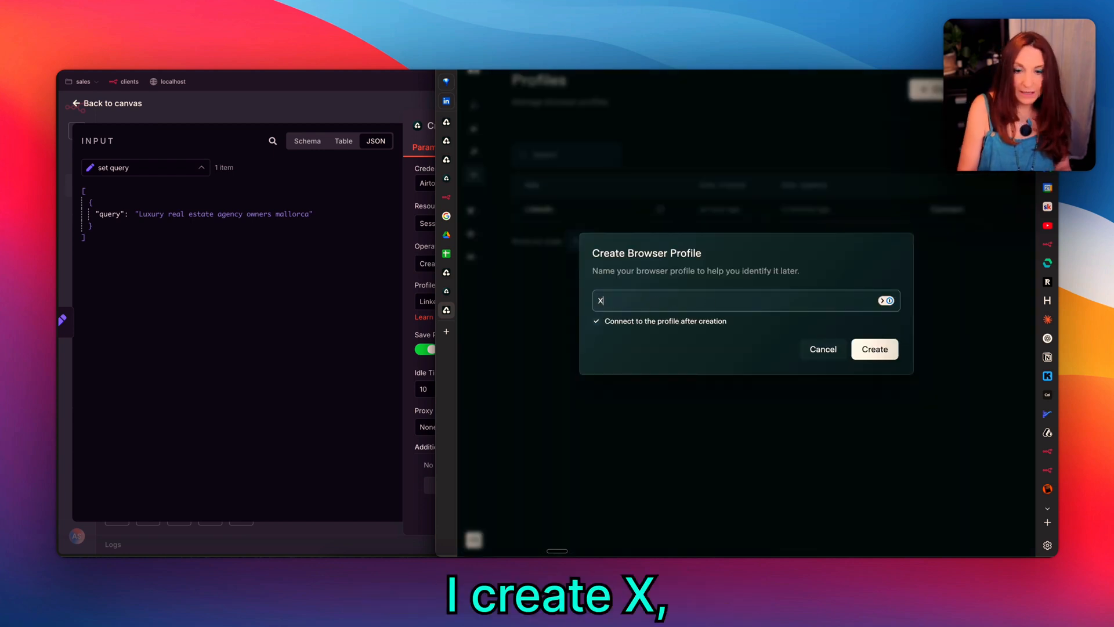
{"action": "left_click", "coordinate": [892, 350]}
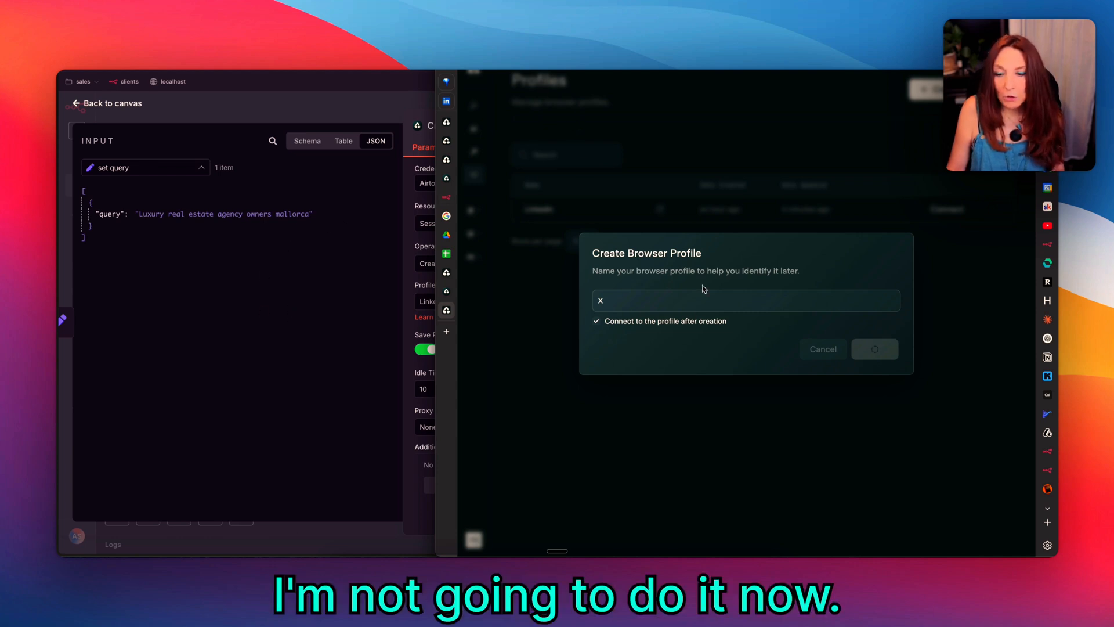
{"action": "left_click", "coordinate": [284, 262]}
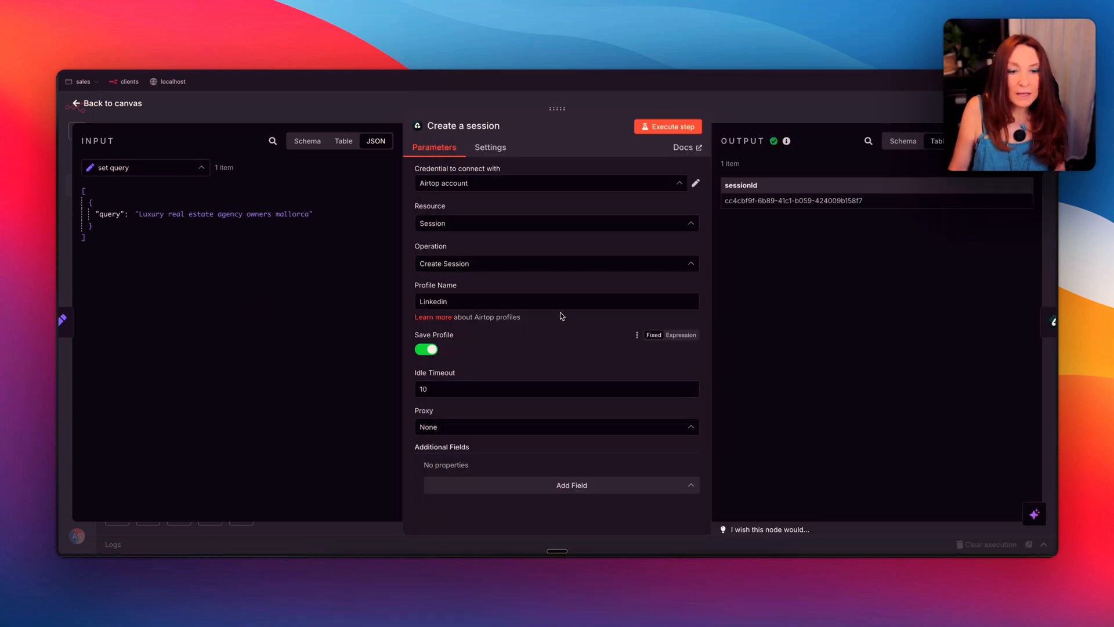
- Review the Create a session node's profile settings and the Create a window node's session ID and LinkedIn feed URL
{"action": "left_click_drag", "start_coordinate": [543, 306], "coordinate": [287, 273]}
{"action": "left_click", "coordinate": [288, 274]}
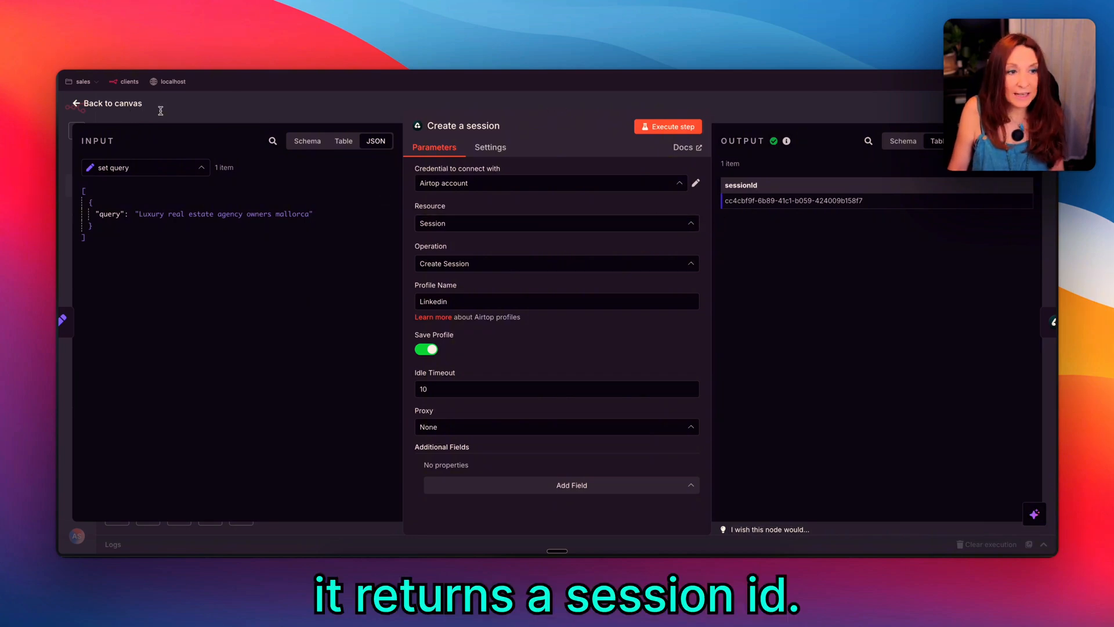
{"action": "left_click", "coordinate": [122, 103]}
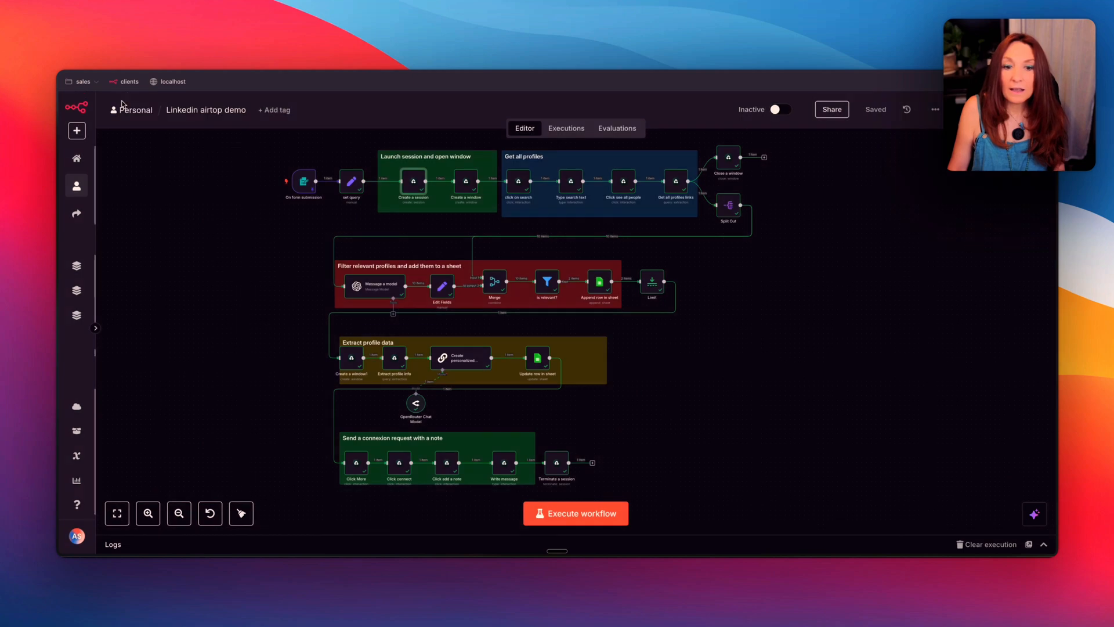
{"action": "double_click", "coordinate": [467, 184]}
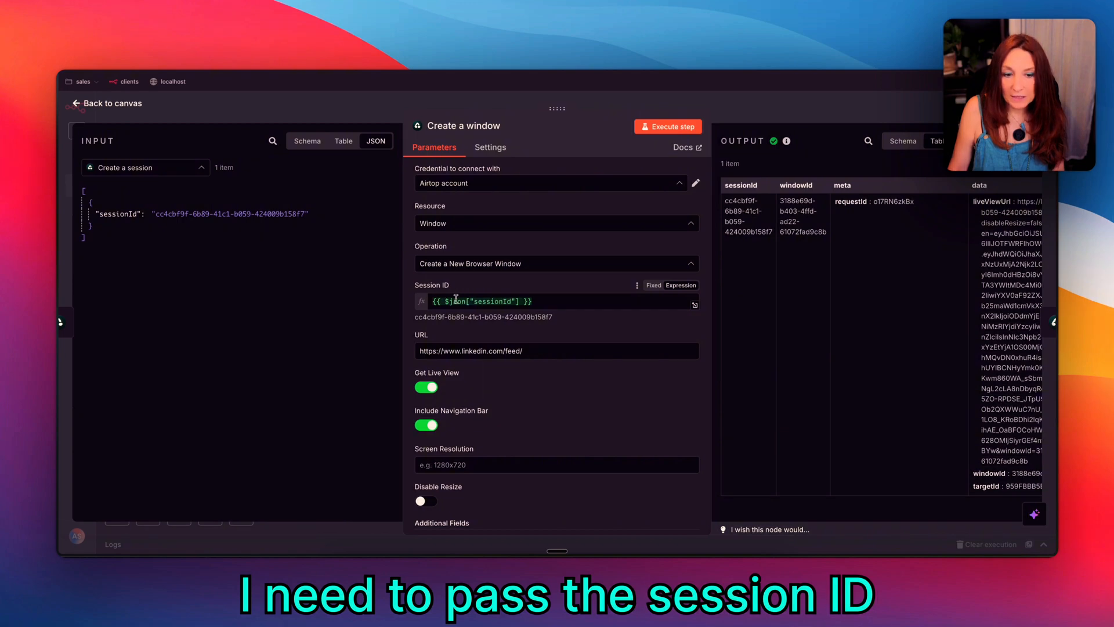
{"action": "scroll", "coordinate": [541, 303], "scroll_direction": "down", "scroll_amount": 1}
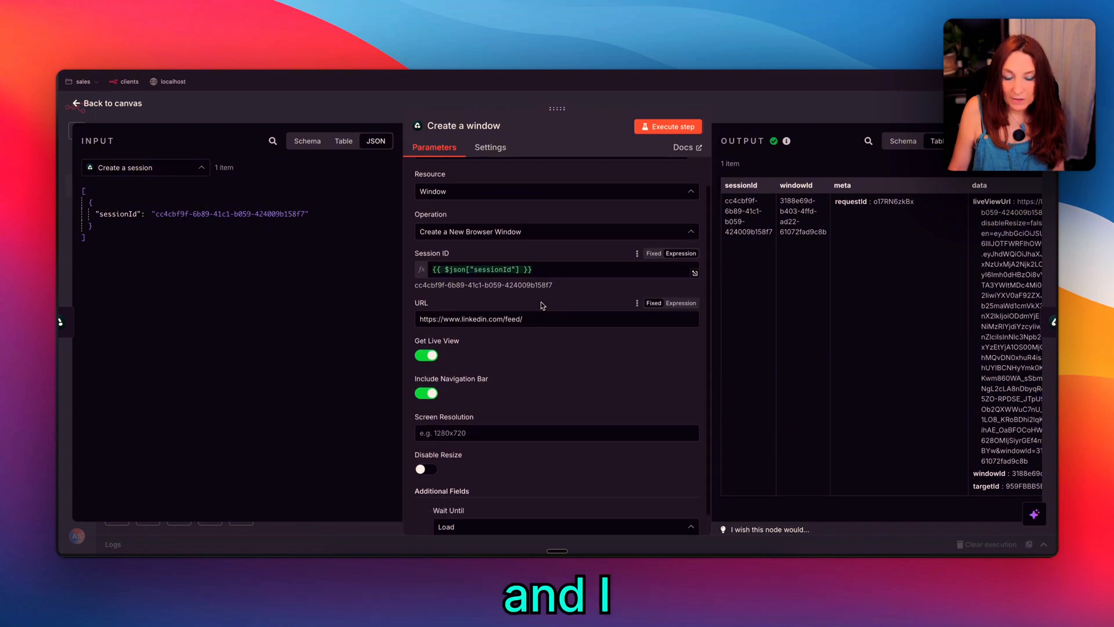
{"action": "left_click", "coordinate": [484, 324]}
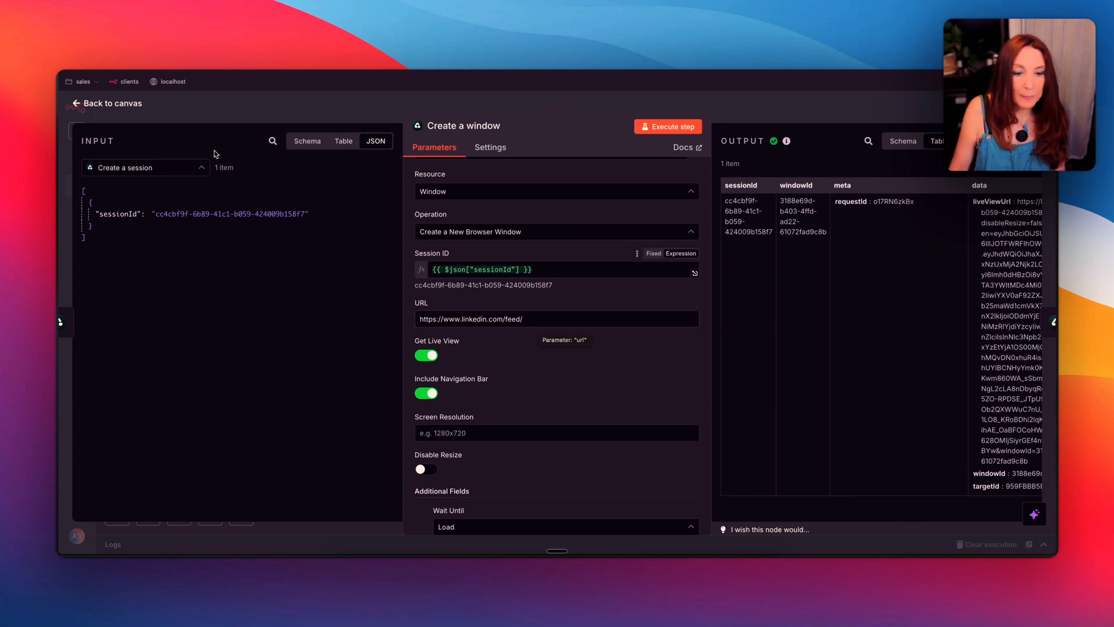
{"action": "left_click", "coordinate": [127, 107]}
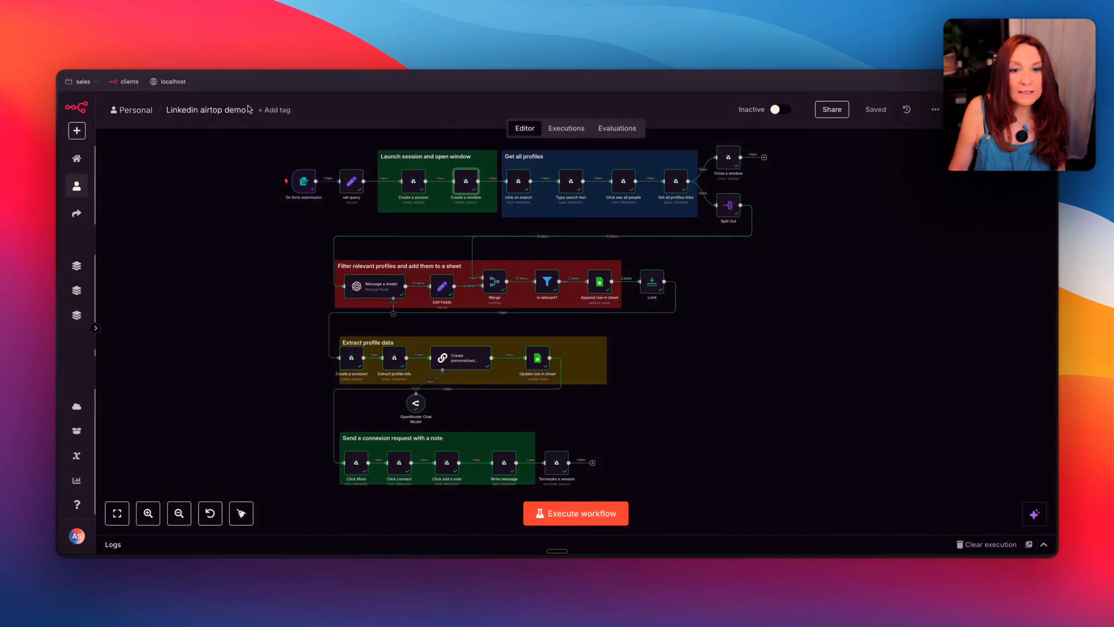
- Inspect the click on search node's element description and compare it with the search box on the LinkedIn page
{"action": "double_click", "coordinate": [518, 183]}
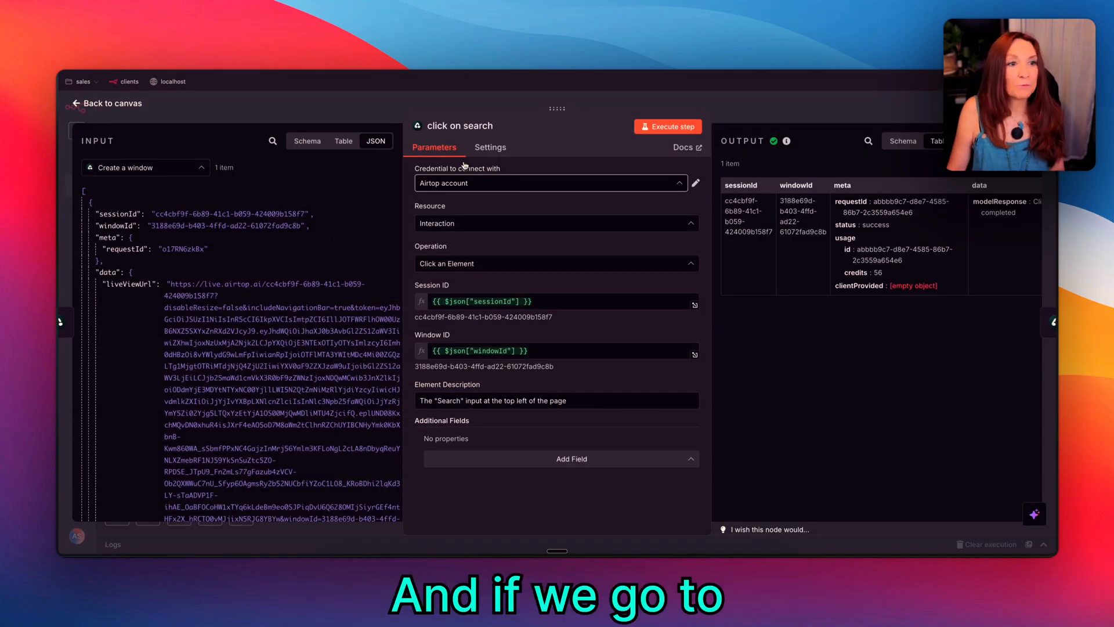
{"action": "left_click", "coordinate": [227, 69]}
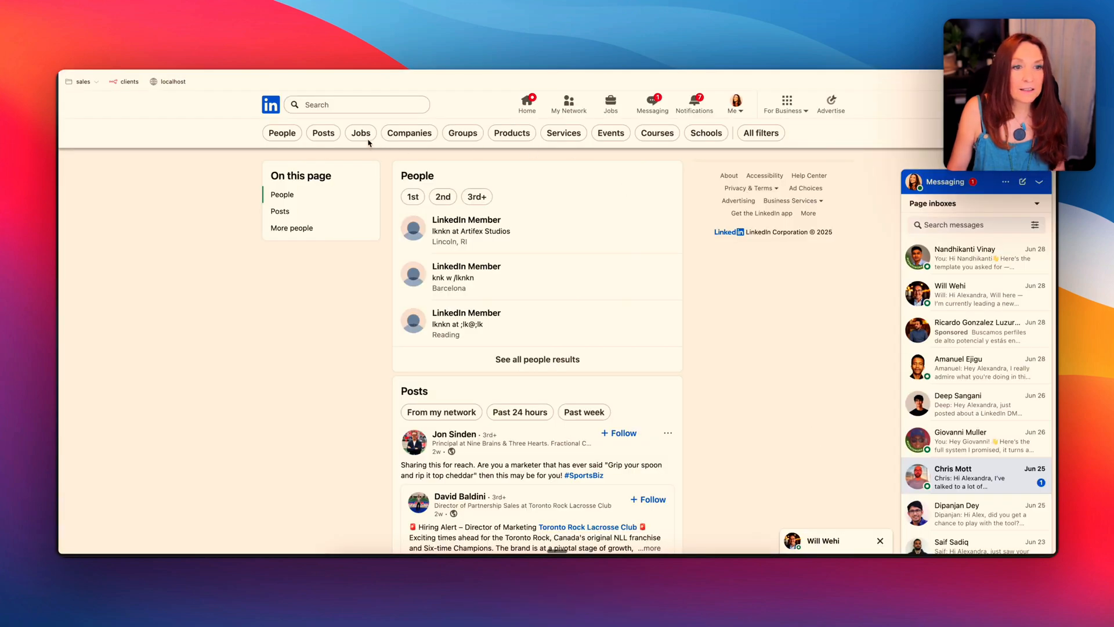
{"action": "left_click", "coordinate": [313, 106]}
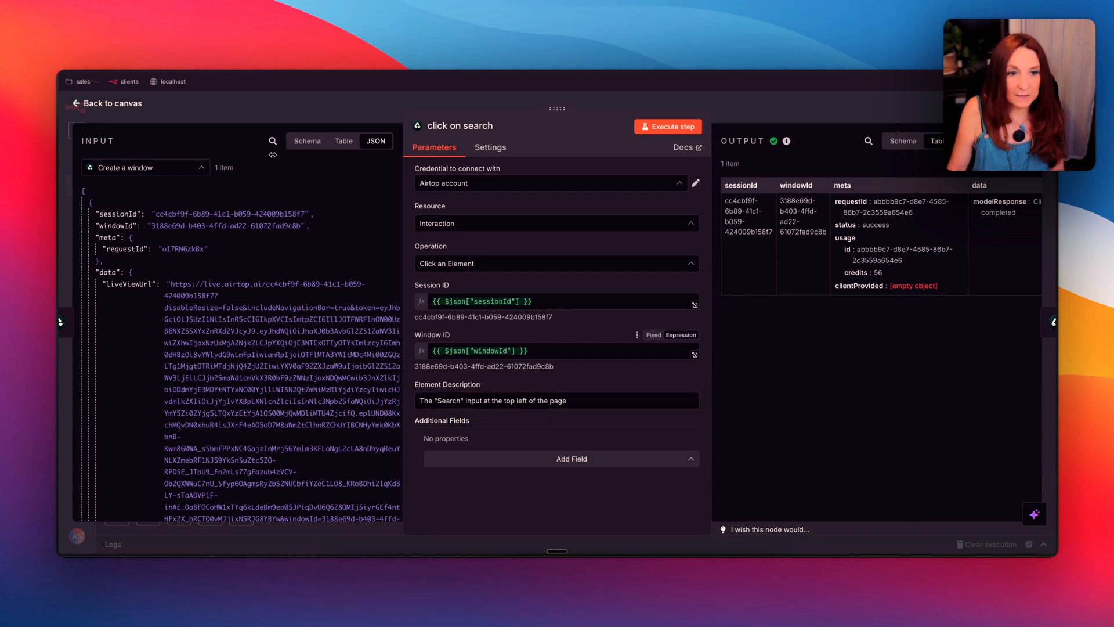
{"action": "left_click", "coordinate": [113, 104]}
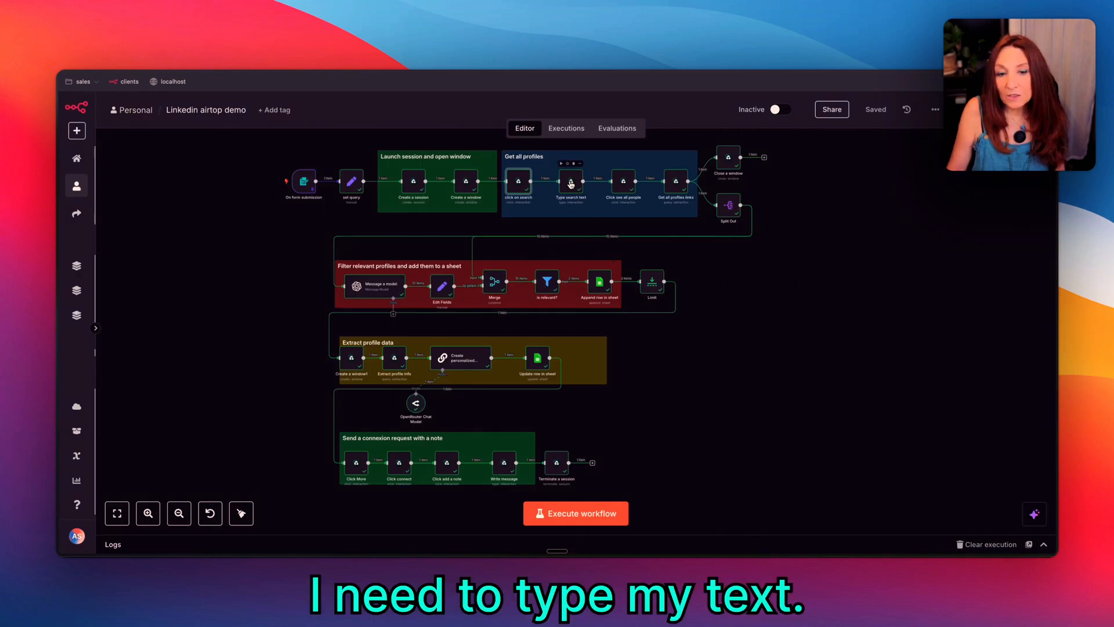
- Examine the Type search text node's Type operation, query expression, Press Enter Key option and element description
{"action": "left_click", "coordinate": [570, 182]}
{"action": "double_click", "coordinate": [571, 182]}
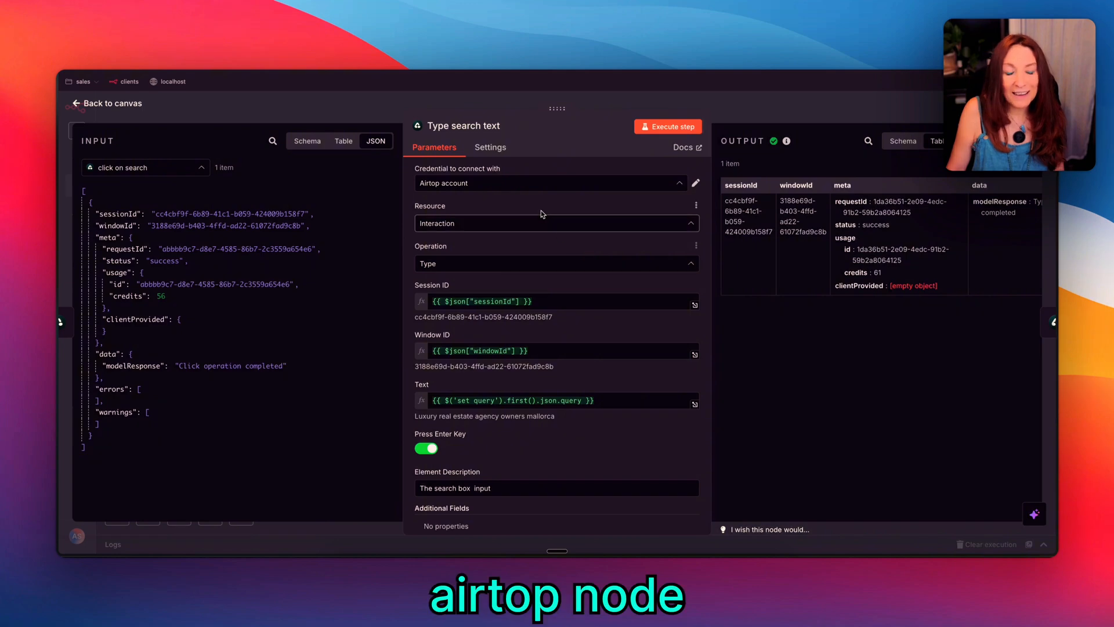
{"action": "scroll", "coordinate": [573, 205], "scroll_direction": "down", "scroll_amount": 2}
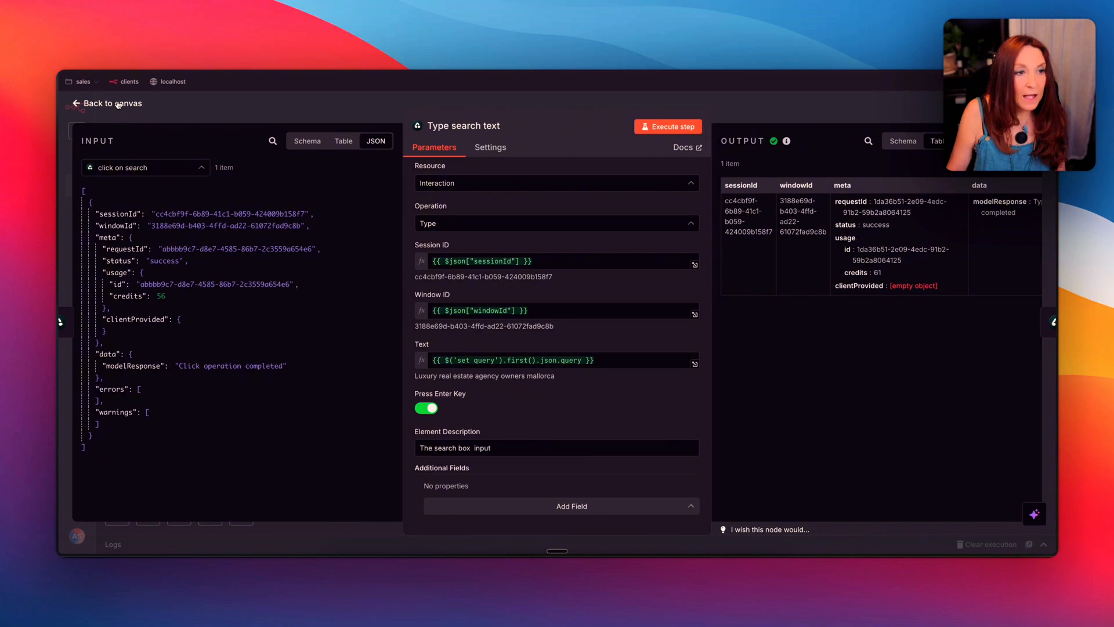
{"action": "left_click", "coordinate": [118, 105]}
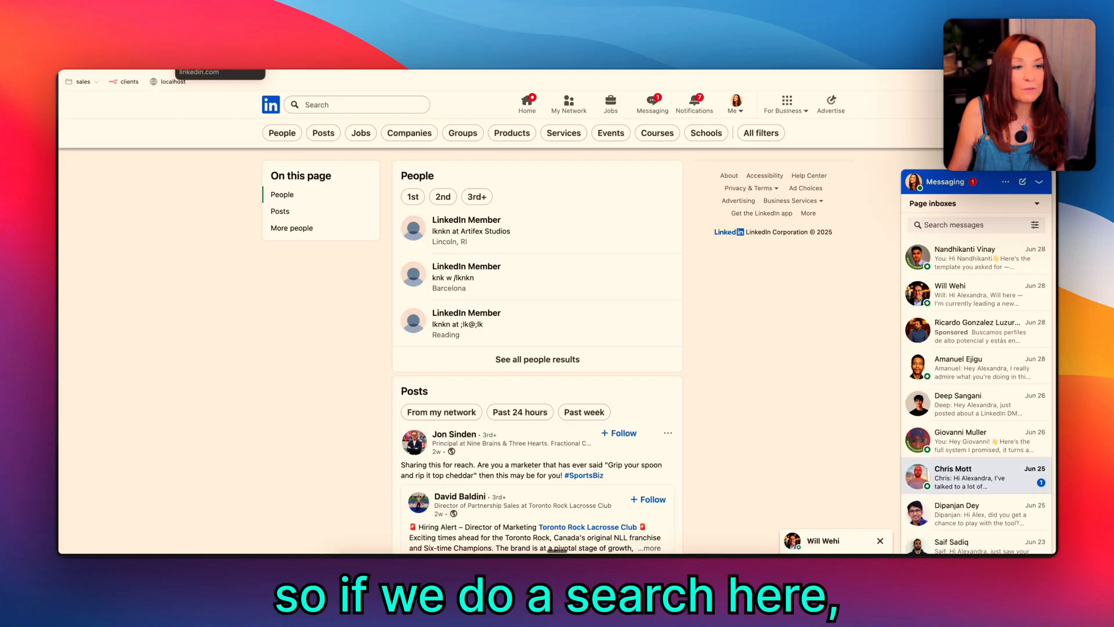
- Search LinkedIn for the recent query "Luxury real estate agency owners mallorca" and show all people results
{"action": "left_click", "coordinate": [360, 104]}
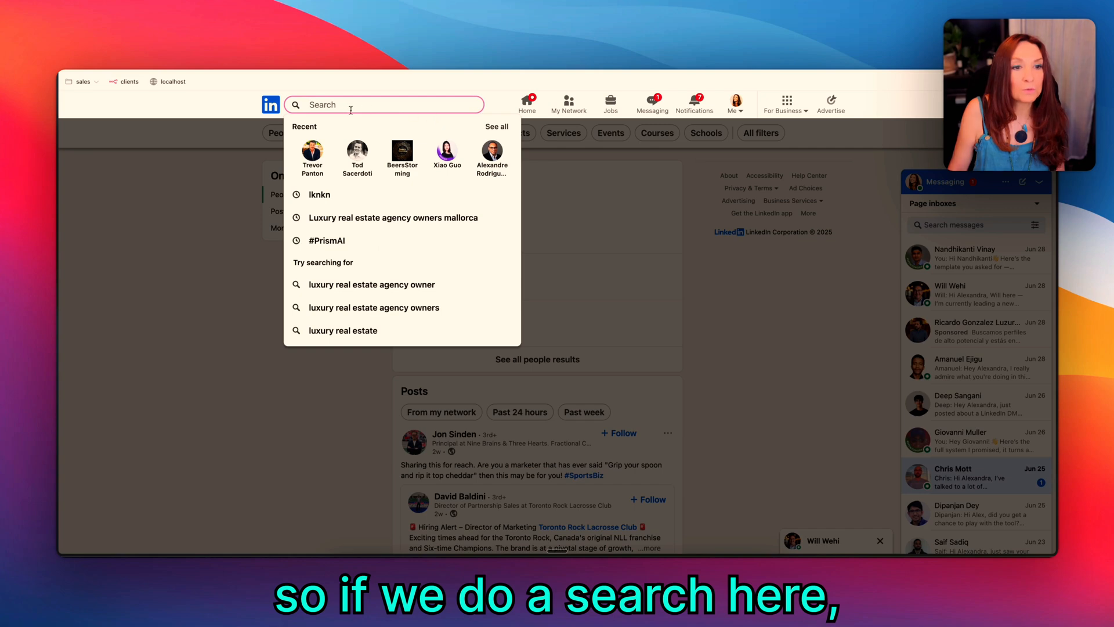
{"action": "left_click", "coordinate": [372, 219]}
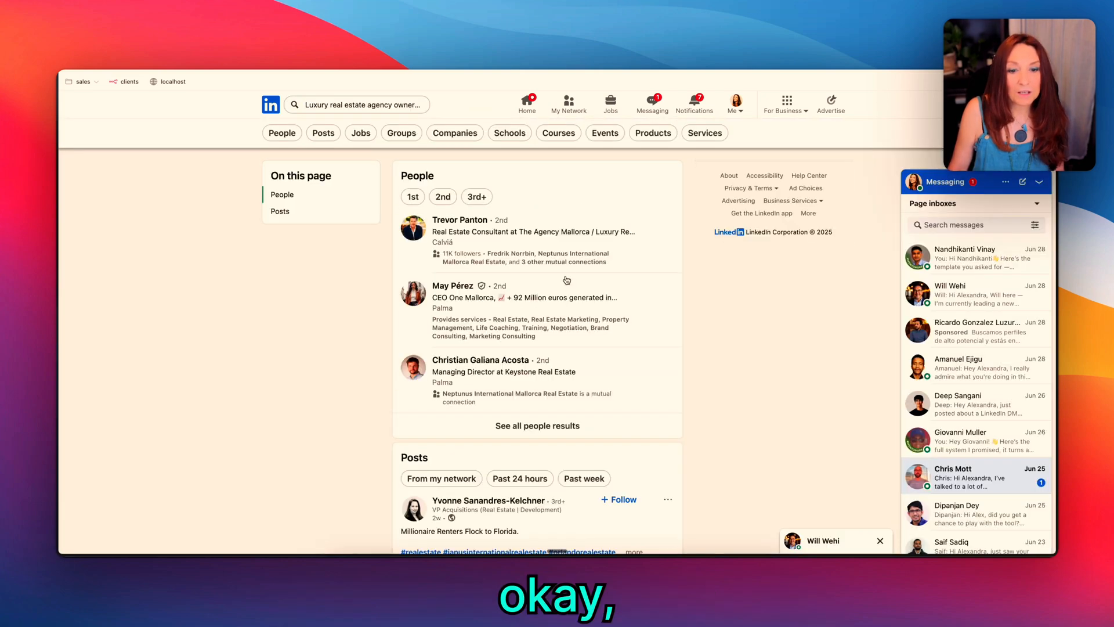
{"action": "left_click", "coordinate": [536, 427]}
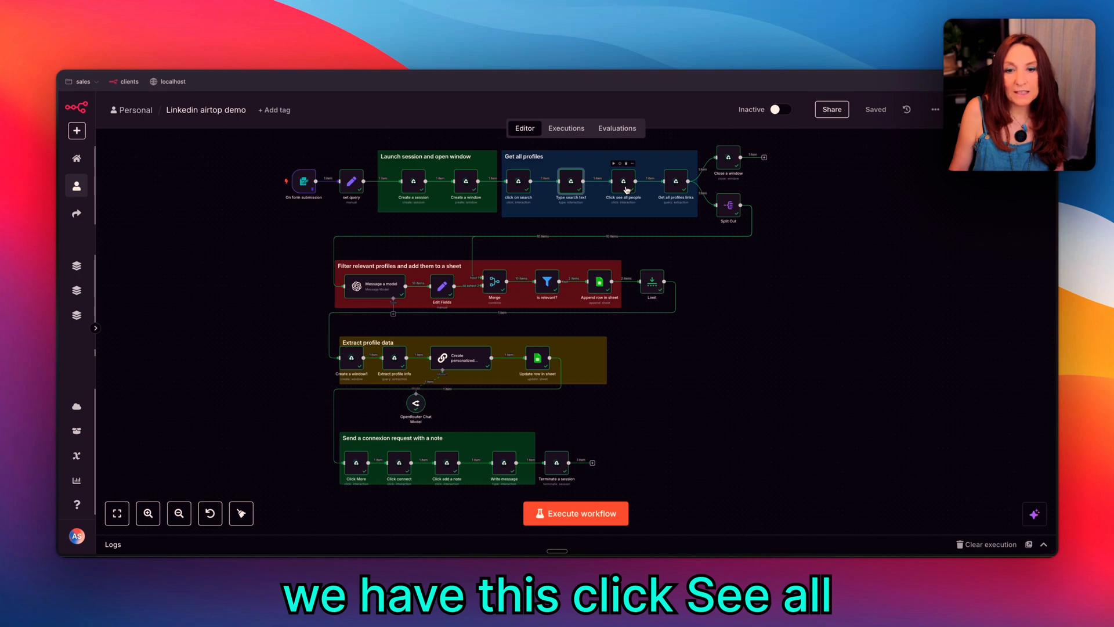
- Inspect the Click see all people node's settings, and look through the profiles on LinkedIn's people results page
{"action": "double_click", "coordinate": [626, 189]}
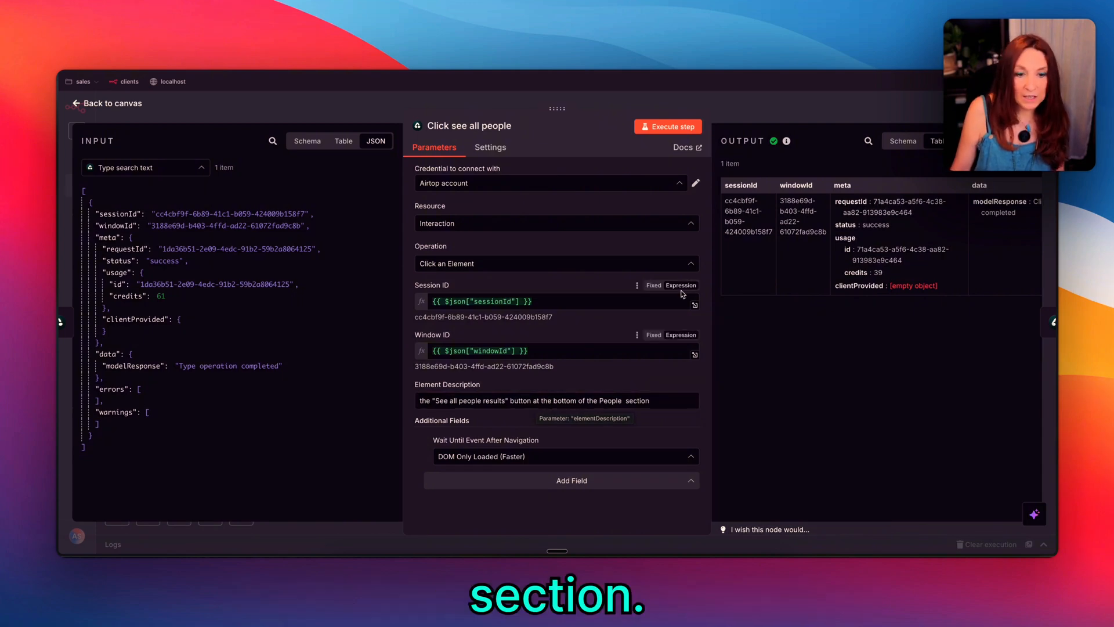
{"action": "left_click", "coordinate": [93, 102]}
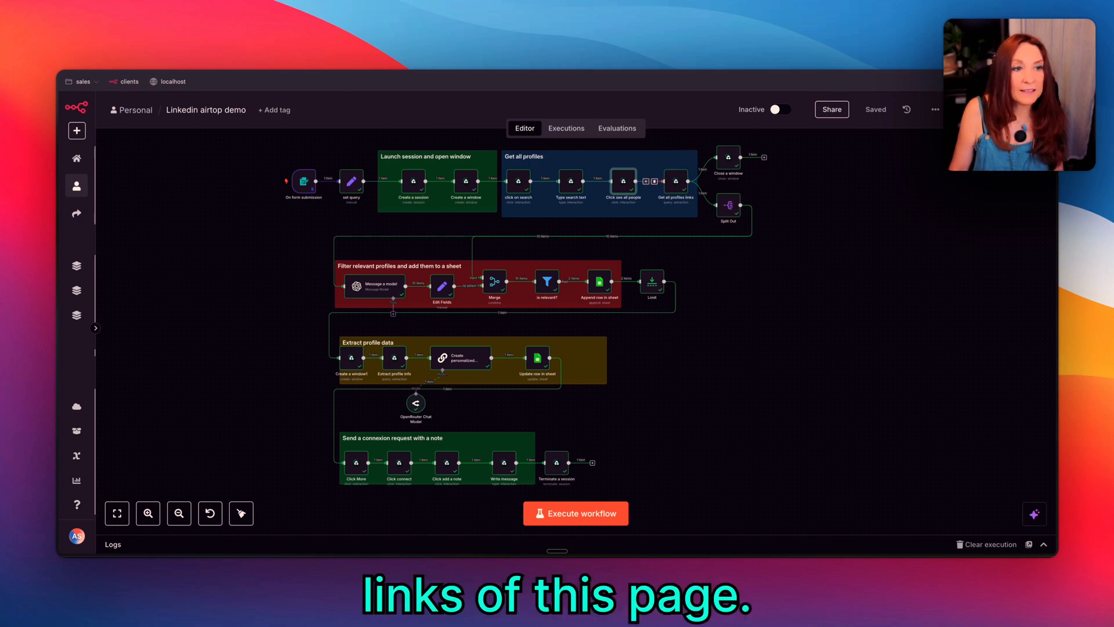
{"action": "left_click", "coordinate": [212, 48]}
{"action": "scroll", "coordinate": [369, 354], "scroll_direction": "down", "scroll_amount": 6}
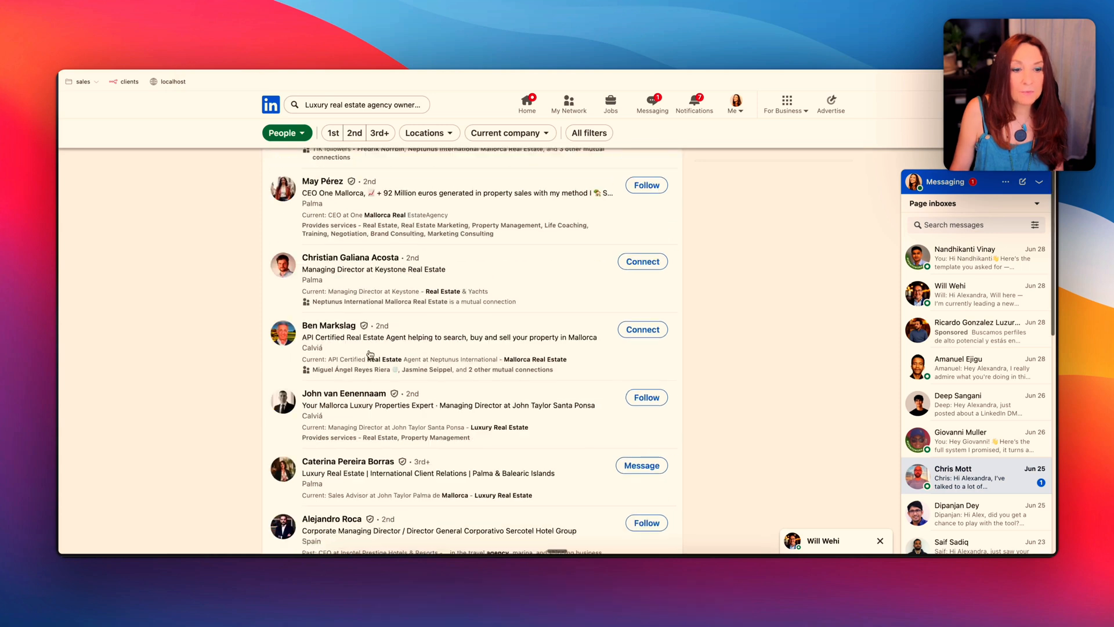
{"action": "scroll", "coordinate": [370, 354], "scroll_direction": "up", "scroll_amount": 5}
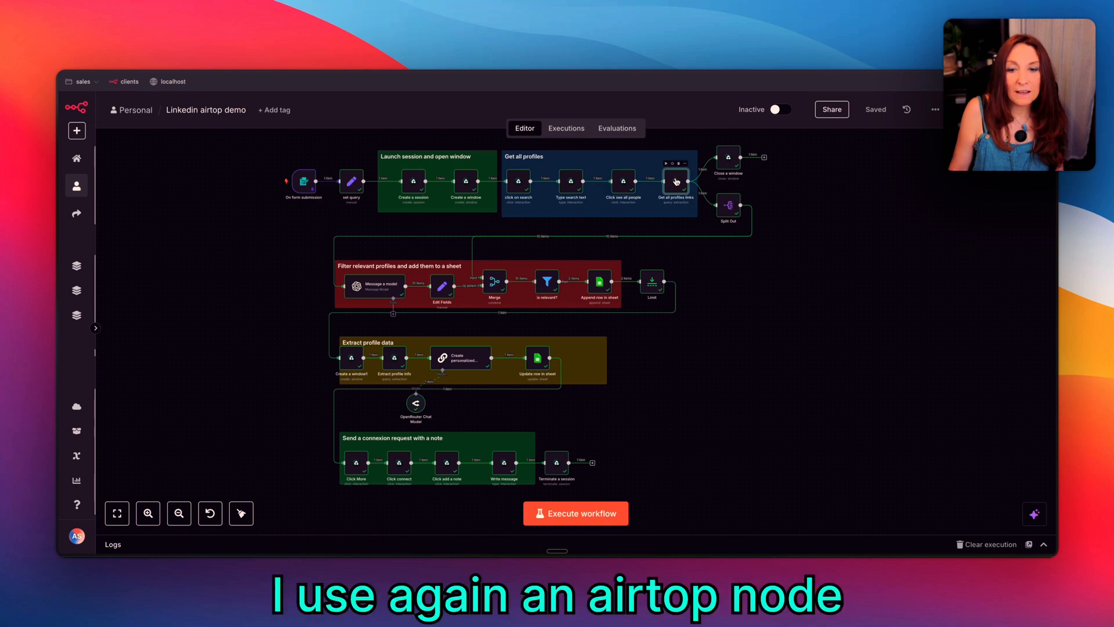
- Examine the Get all profiles links node's Extraction resource, available operations, session mode and session and window IDs
{"action": "double_click", "coordinate": [675, 184]}
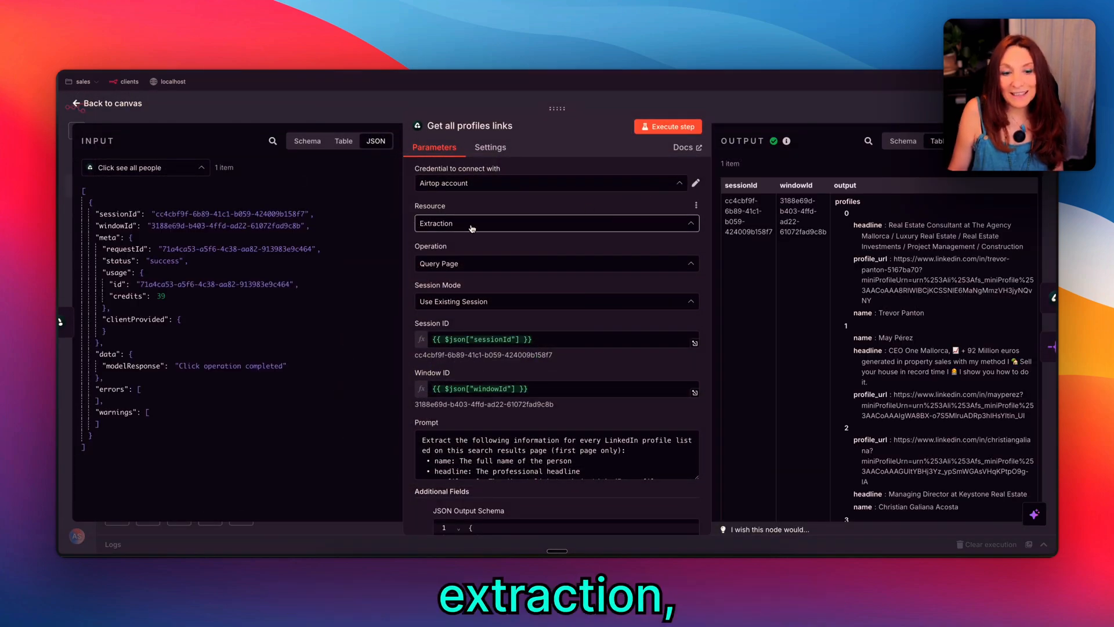
{"action": "scroll", "coordinate": [472, 228], "scroll_direction": "down", "scroll_amount": 1}
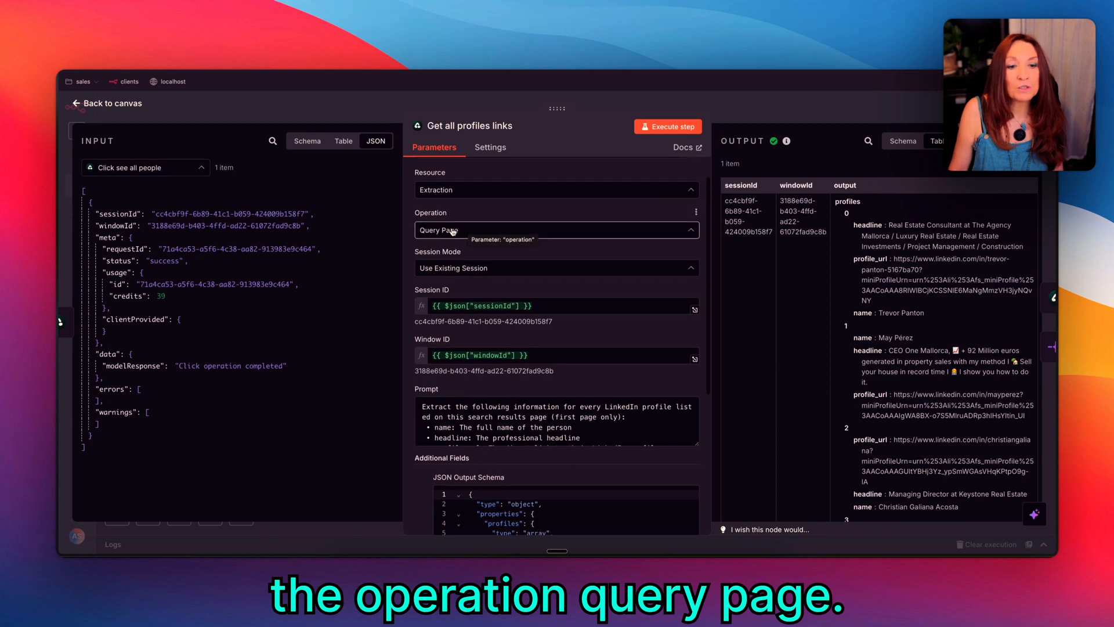
{"action": "left_click", "coordinate": [464, 234]}
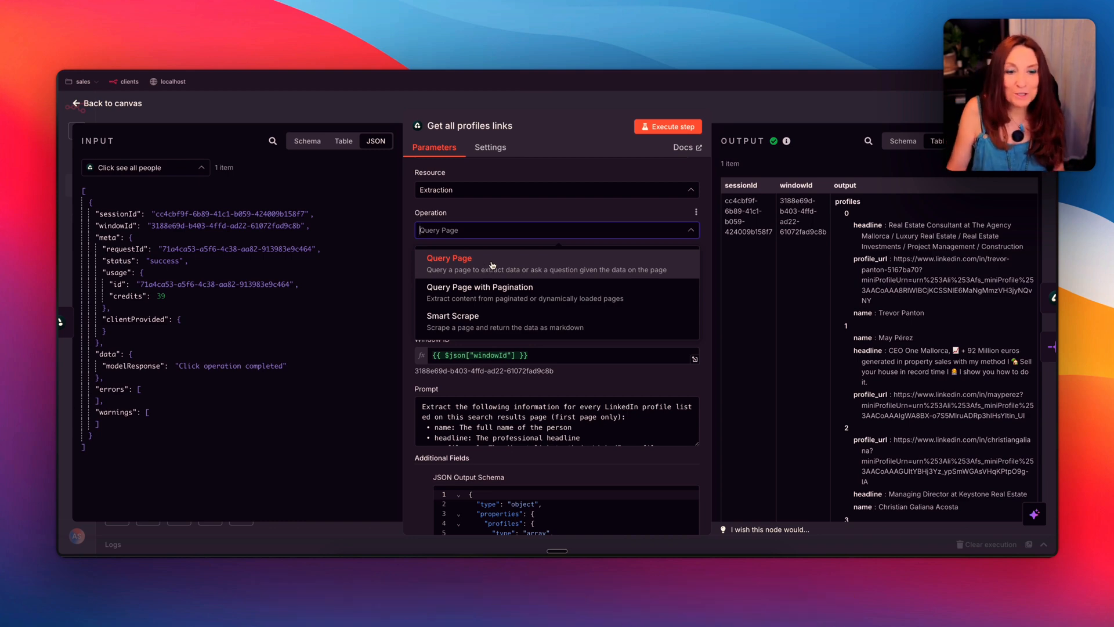
{"action": "left_click", "coordinate": [369, 301]}
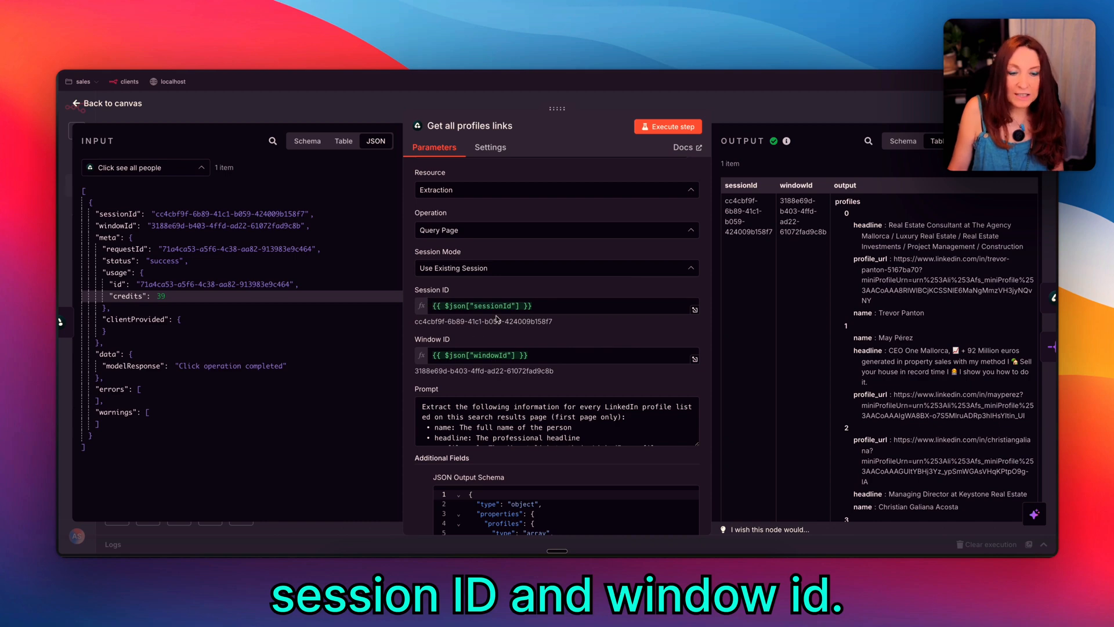
{"action": "scroll", "coordinate": [504, 313], "scroll_direction": "down", "scroll_amount": 5}
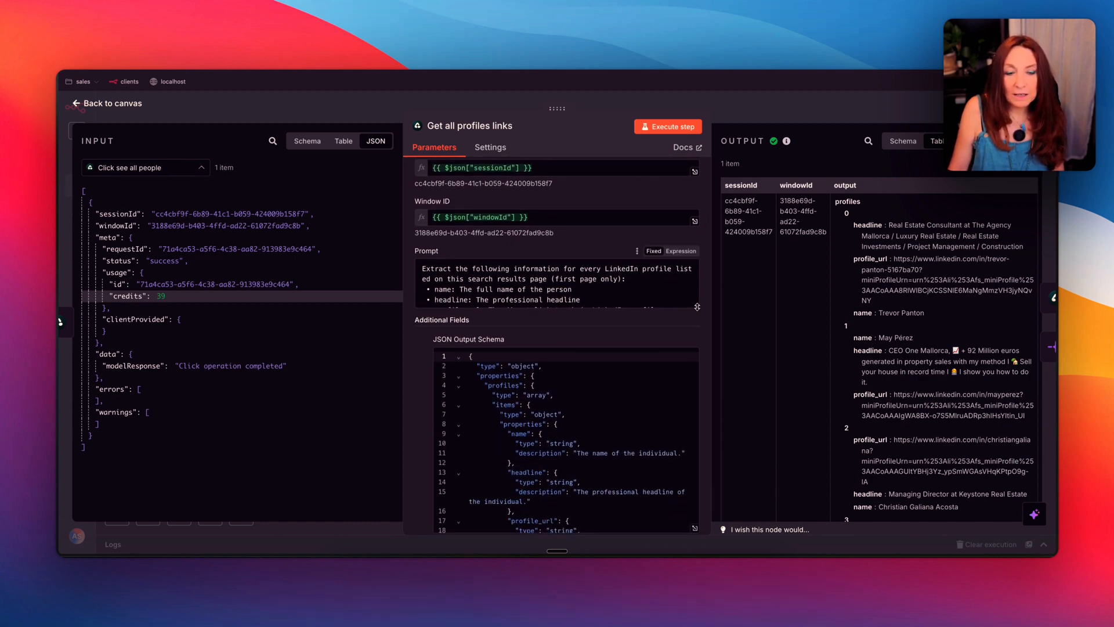
- Enlarge the prompt field of the Get all profiles links node and read the extraction prompt and JSON output schema
{"action": "left_click_drag", "start_coordinate": [697, 306], "coordinate": [691, 457]}
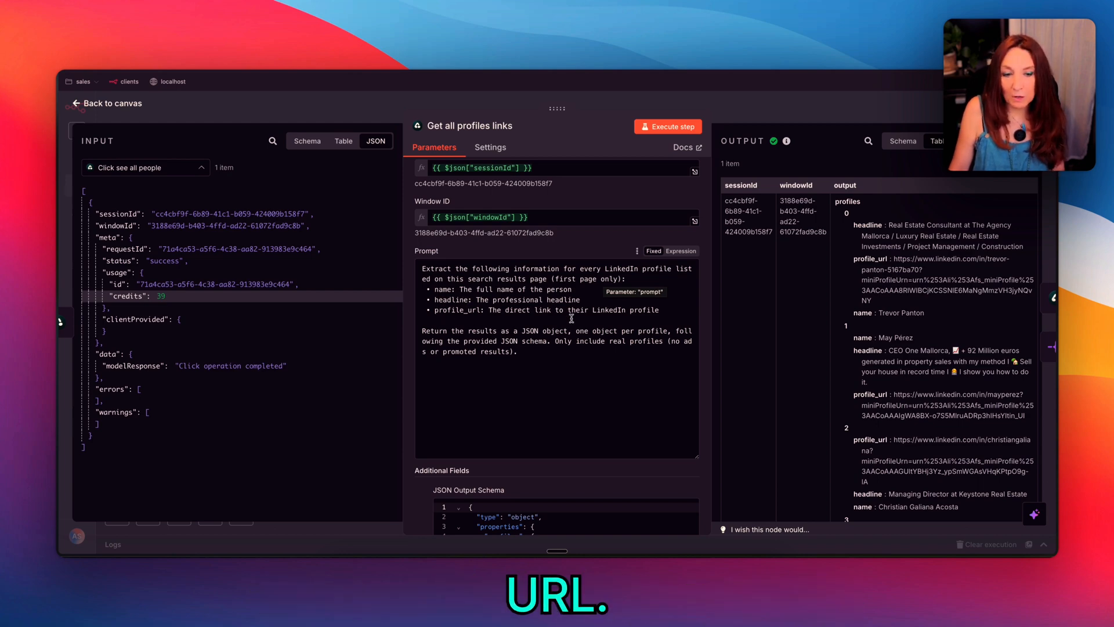
{"action": "scroll", "coordinate": [550, 324], "scroll_direction": "down", "scroll_amount": 1}
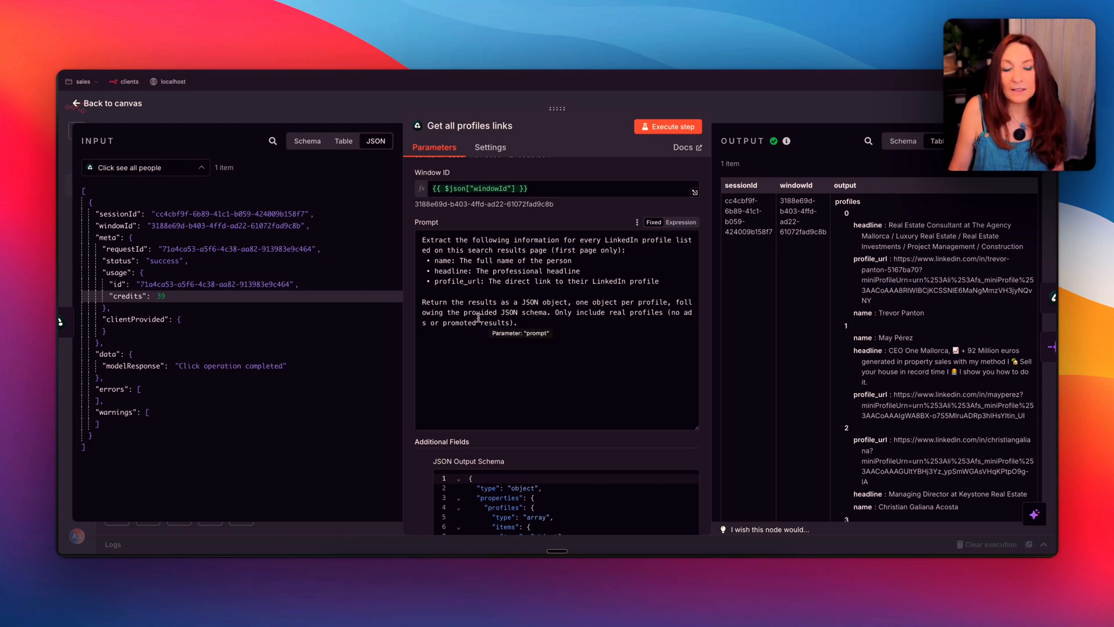
{"action": "scroll", "coordinate": [544, 318], "scroll_direction": "down", "scroll_amount": 2}
{"action": "scroll", "coordinate": [543, 318], "scroll_direction": "down", "scroll_amount": 6}
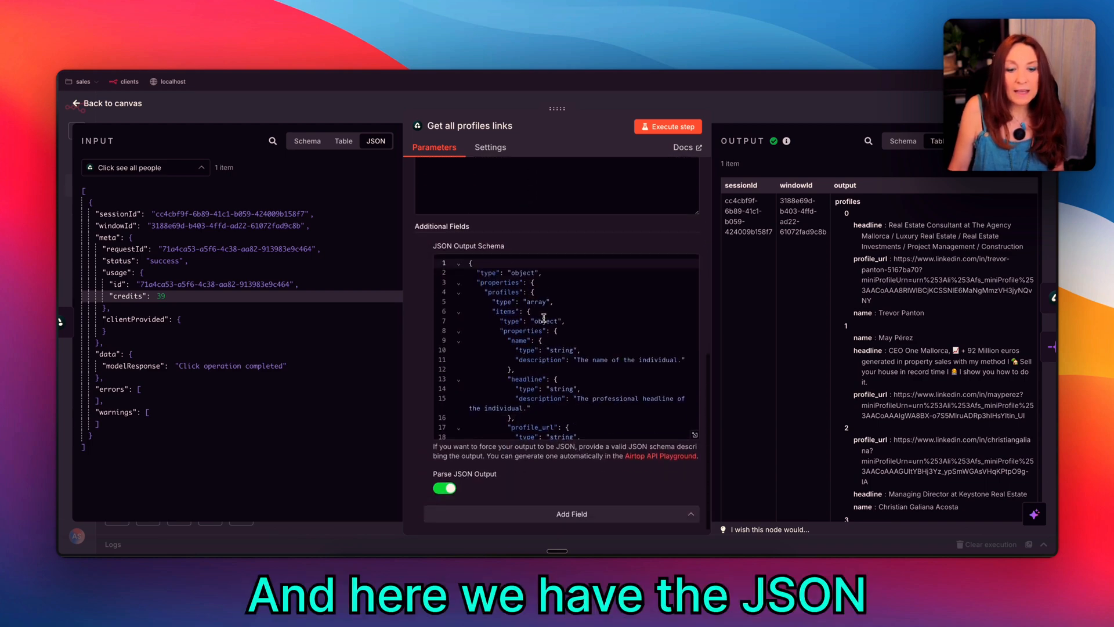
{"action": "scroll", "coordinate": [543, 318], "scroll_direction": "up", "scroll_amount": 5}
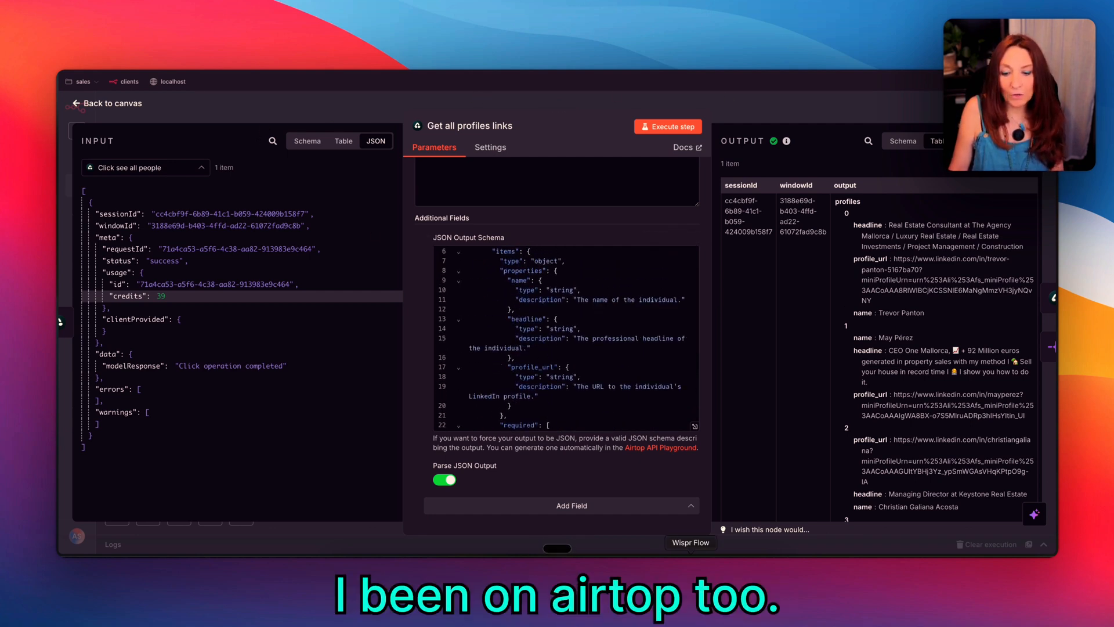
- Switch to Airtop, skip saving profile credentials, view the playground's output JSON schema generation option, and return to the Get all profiles links node
{"action": "left_click", "coordinate": [722, 563]}
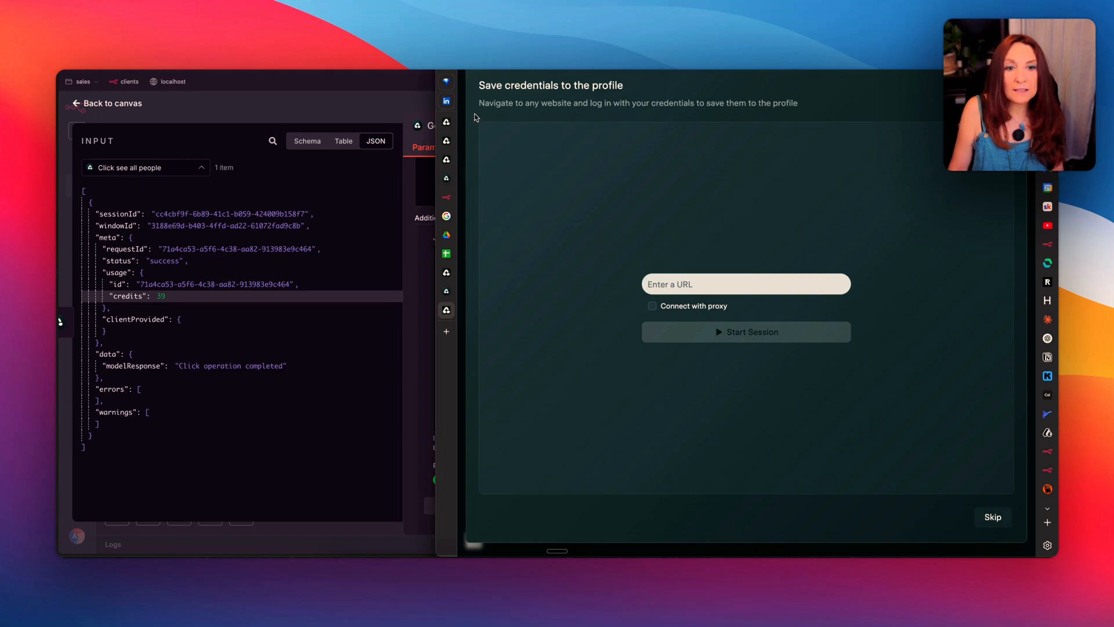
{"action": "left_click", "coordinate": [988, 520]}
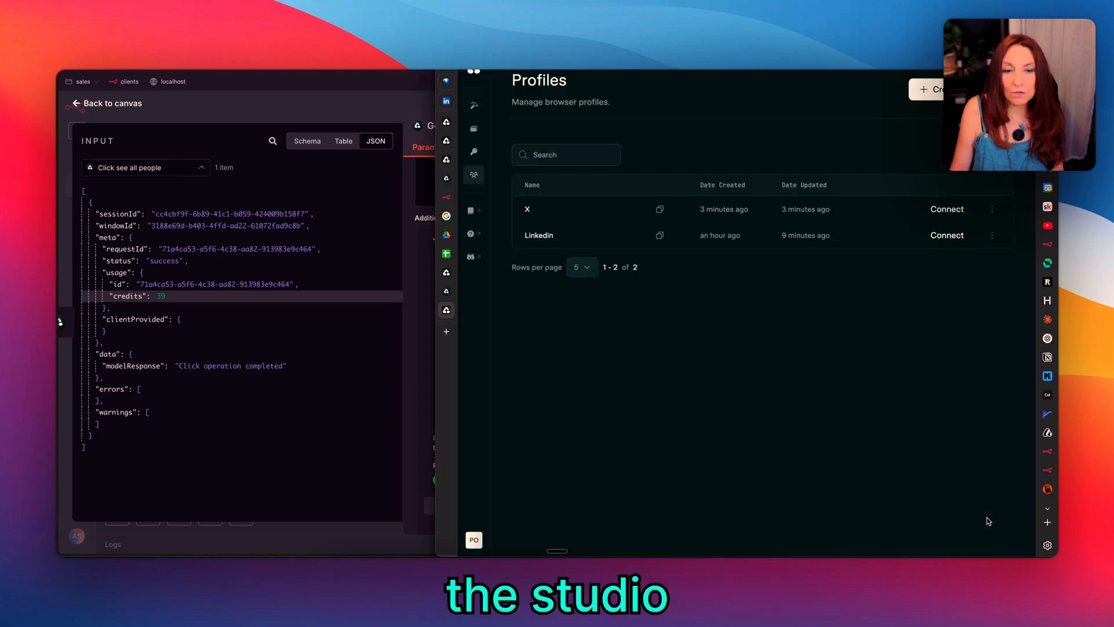
{"action": "left_click", "coordinate": [473, 105]}
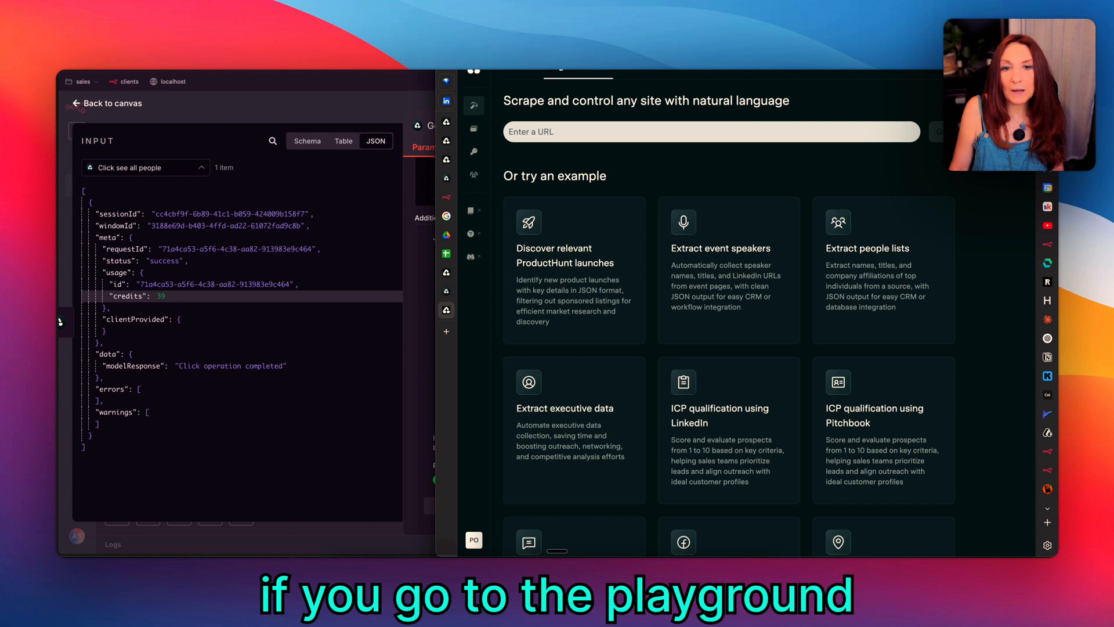
{"action": "left_click", "coordinate": [578, 72]}
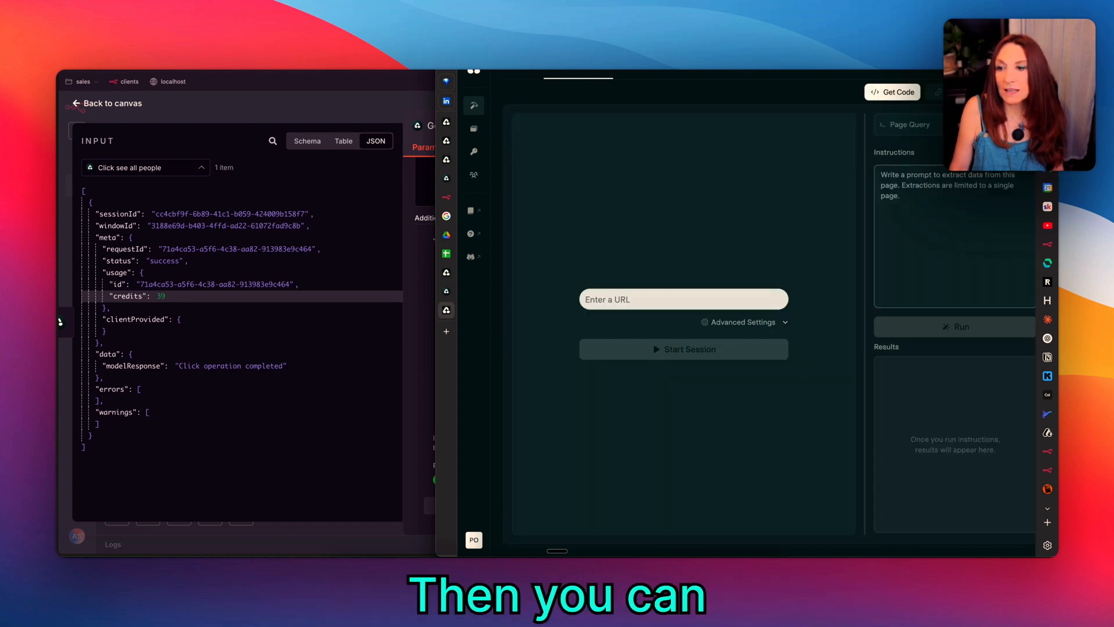
{"action": "left_click", "coordinate": [1022, 152]}
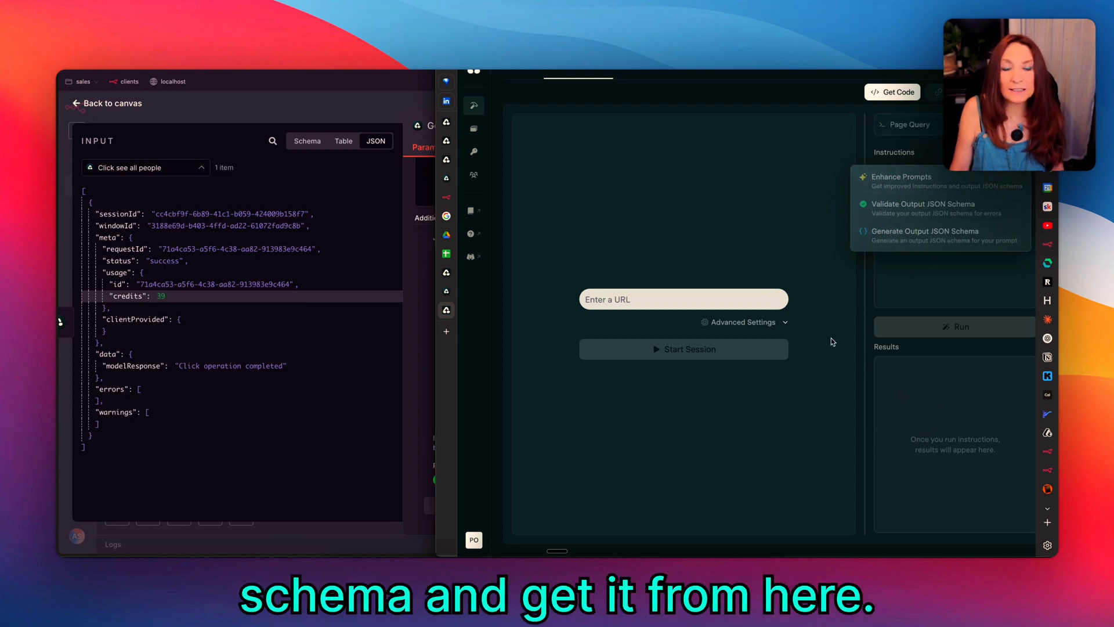
{"action": "left_click", "coordinate": [384, 86]}
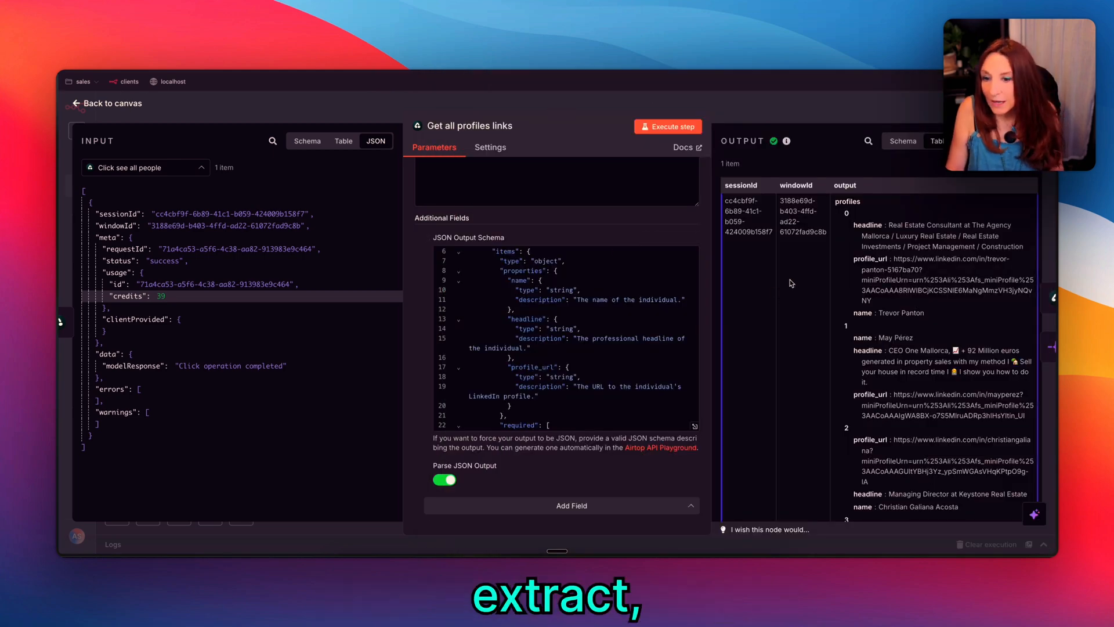
- Review all the extracted profiles in the Get all profiles links node's output, and return to the workflow canvas
{"action": "scroll", "coordinate": [885, 324], "scroll_direction": "down", "scroll_amount": 2}
{"action": "scroll", "coordinate": [886, 323], "scroll_direction": "down", "scroll_amount": 10}
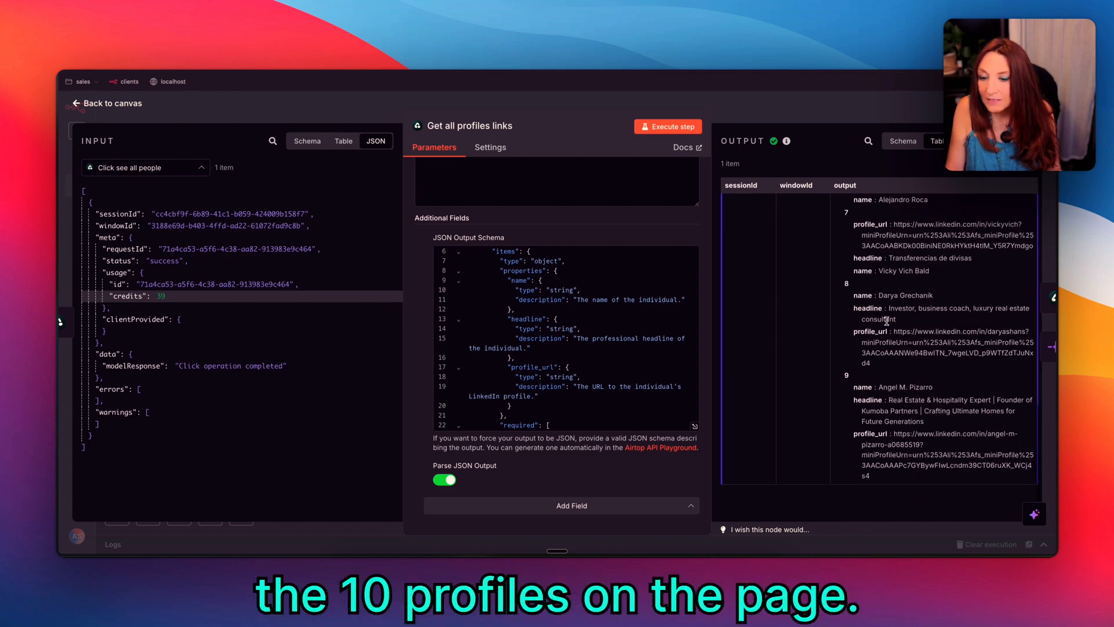
{"action": "scroll", "coordinate": [886, 320], "scroll_direction": "up", "scroll_amount": 12}
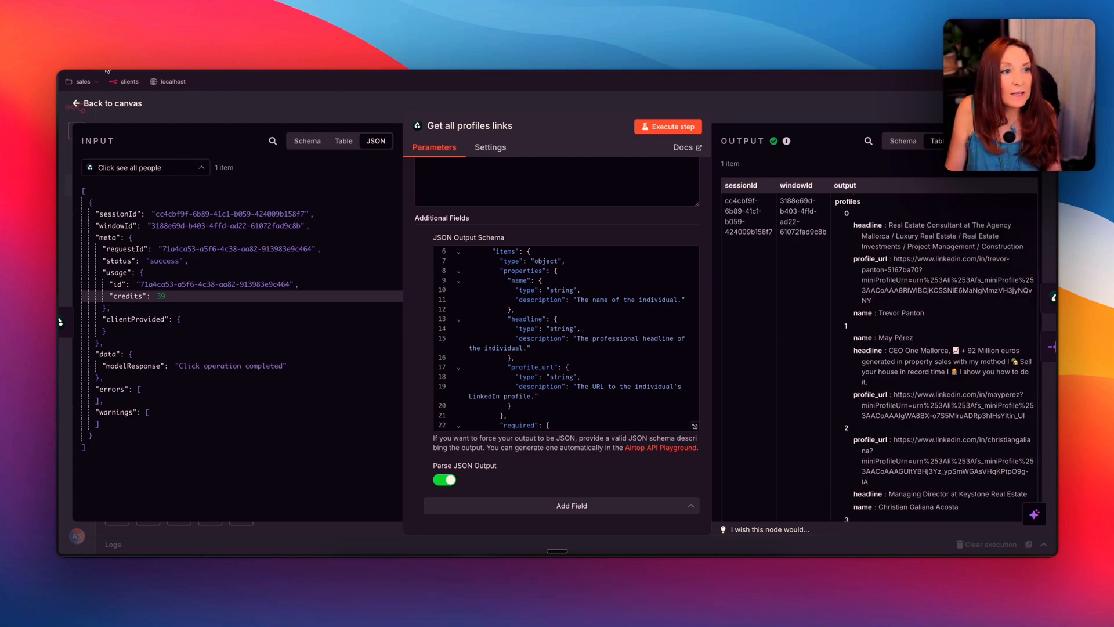
{"action": "left_click", "coordinate": [100, 105]}
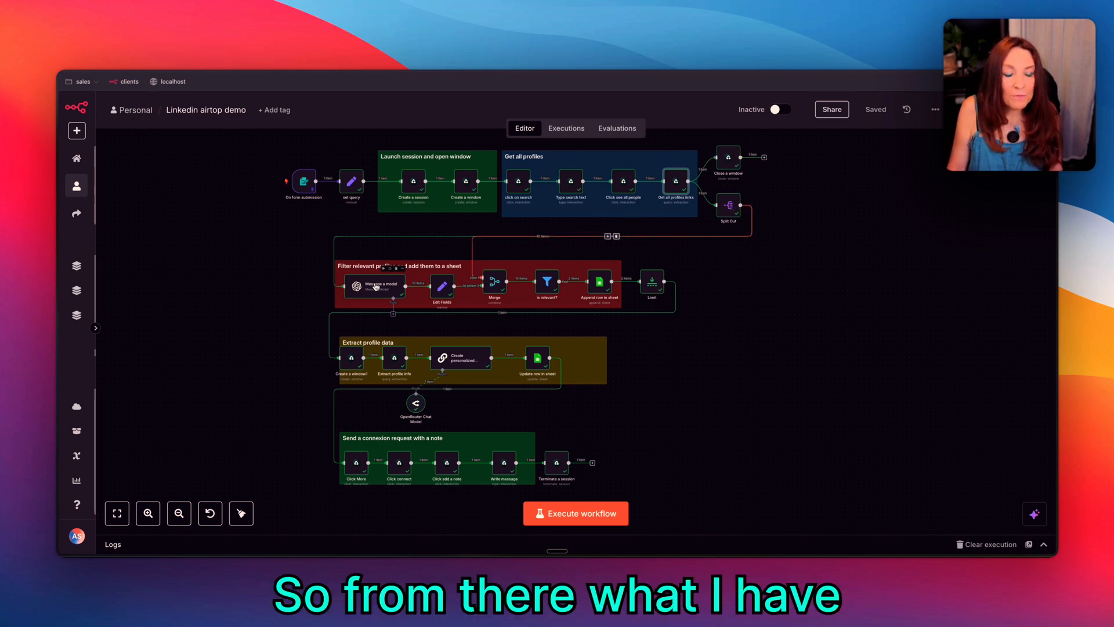
- Inspect the Message a model node and read its full headline relevance prompt in the expression editor with the resolved result
{"action": "left_click", "coordinate": [376, 286]}
{"action": "double_click", "coordinate": [376, 285]}
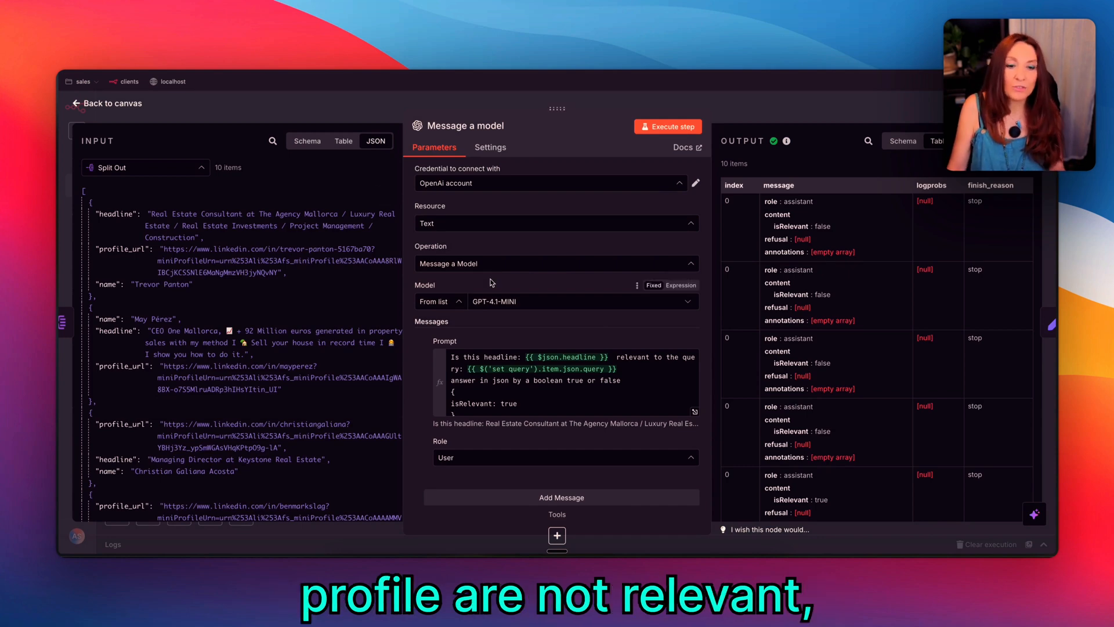
{"action": "left_click", "coordinate": [696, 412]}
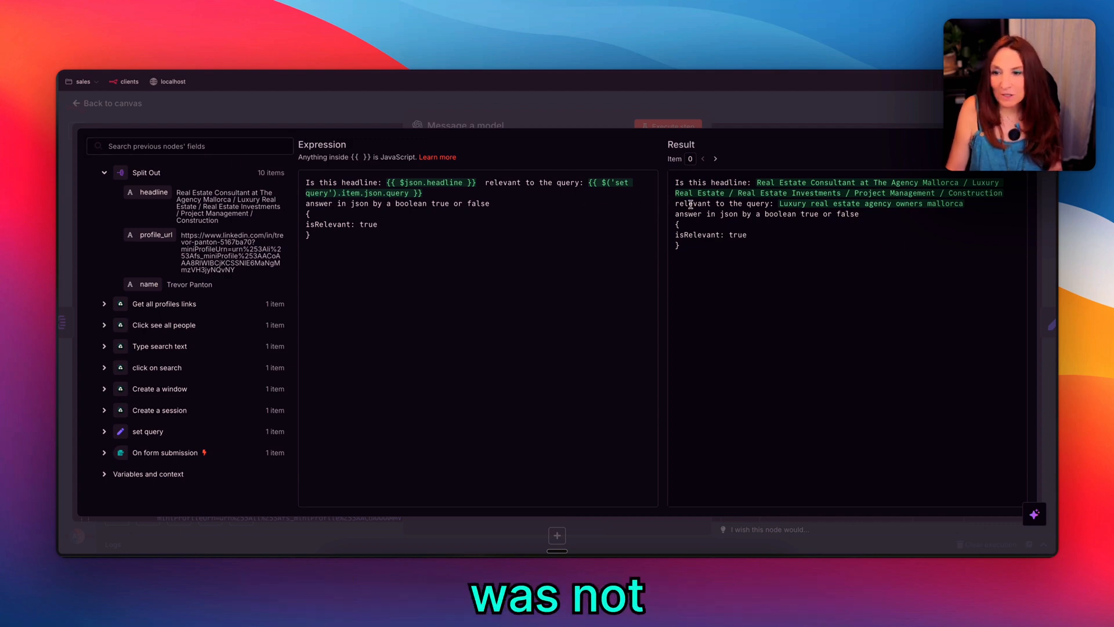
{"action": "key", "text": "Escape"}
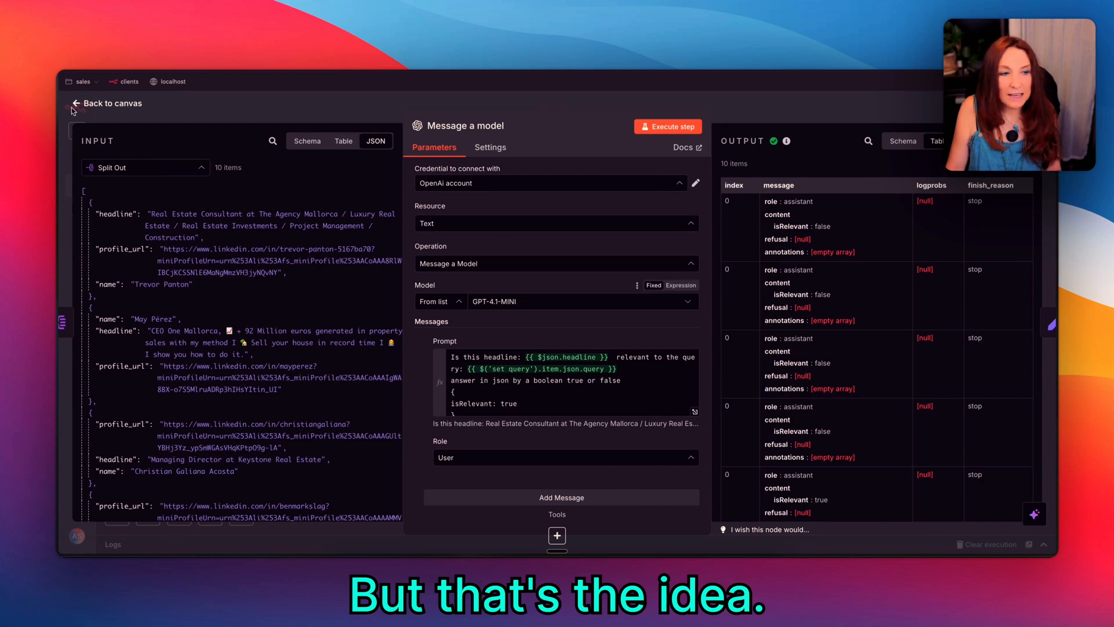
{"action": "left_click", "coordinate": [90, 105]}
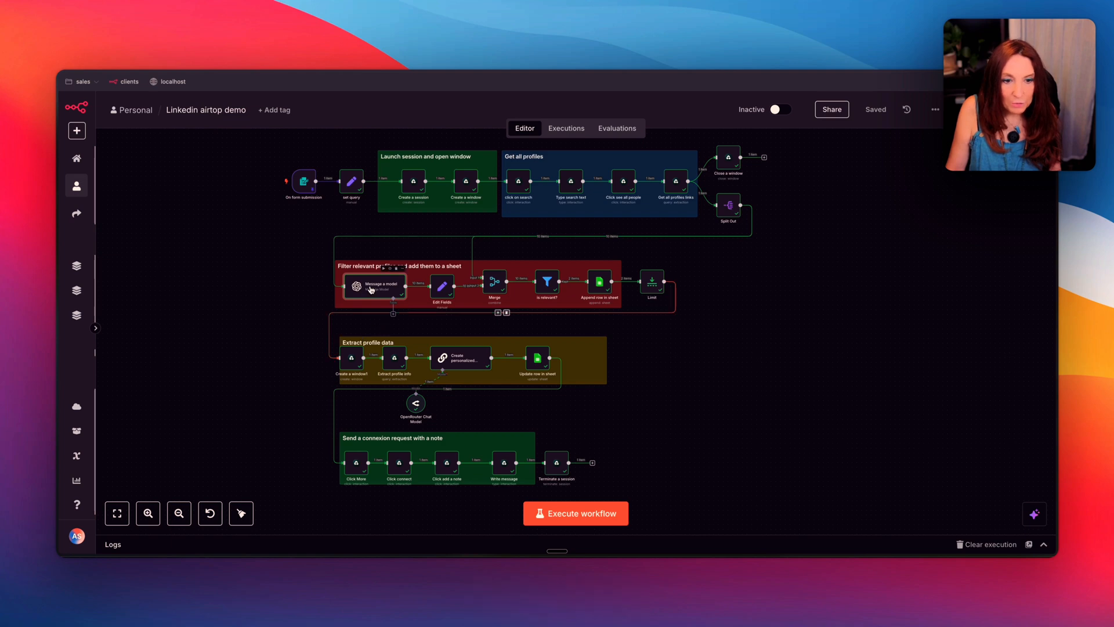
- Inspect the Edit Fields node's isRelevant mapping and its output values
{"action": "left_click", "coordinate": [441, 290]}
{"action": "double_click", "coordinate": [441, 290]}
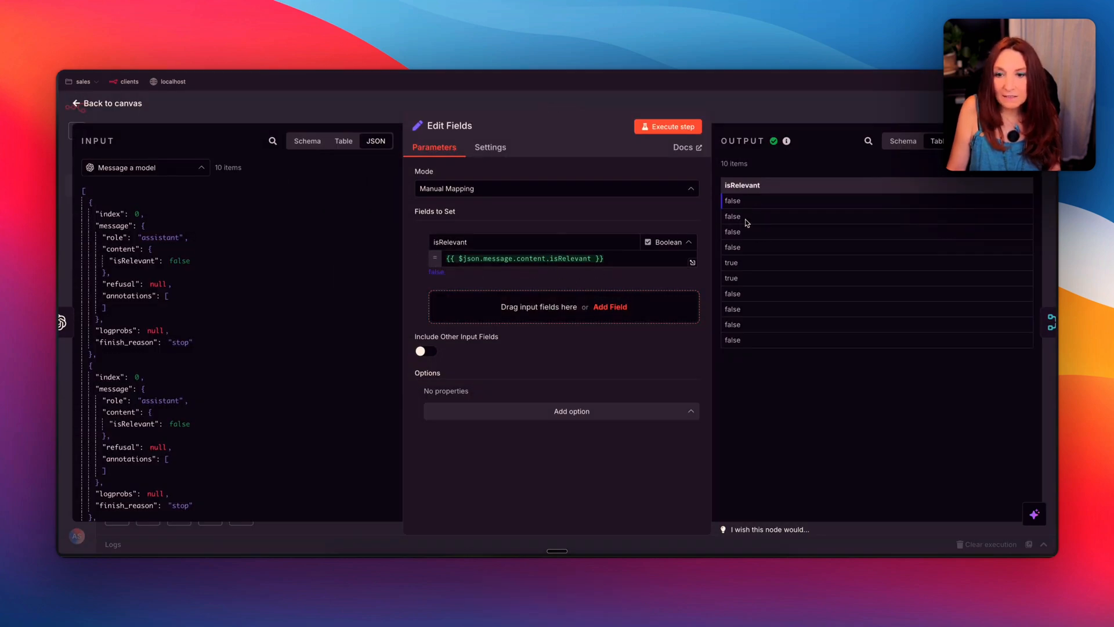
{"action": "left_click", "coordinate": [133, 105]}
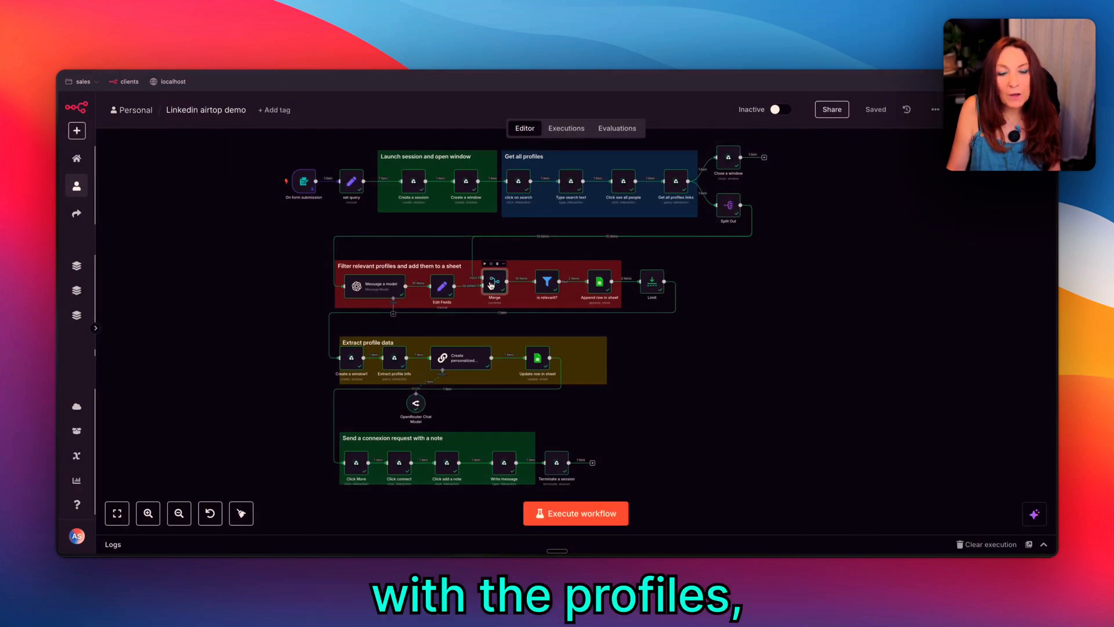
- Examine the Merge node's settings and its output in schema view, and check the filter condition of the is relevant? node
{"action": "double_click", "coordinate": [494, 283]}
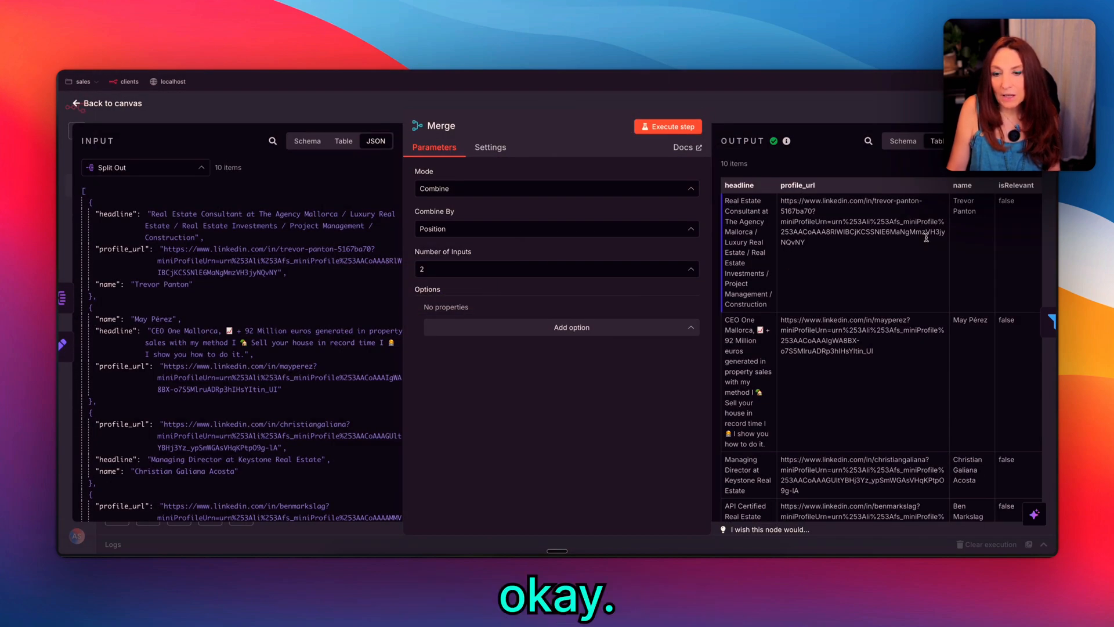
{"action": "left_click", "coordinate": [902, 144]}
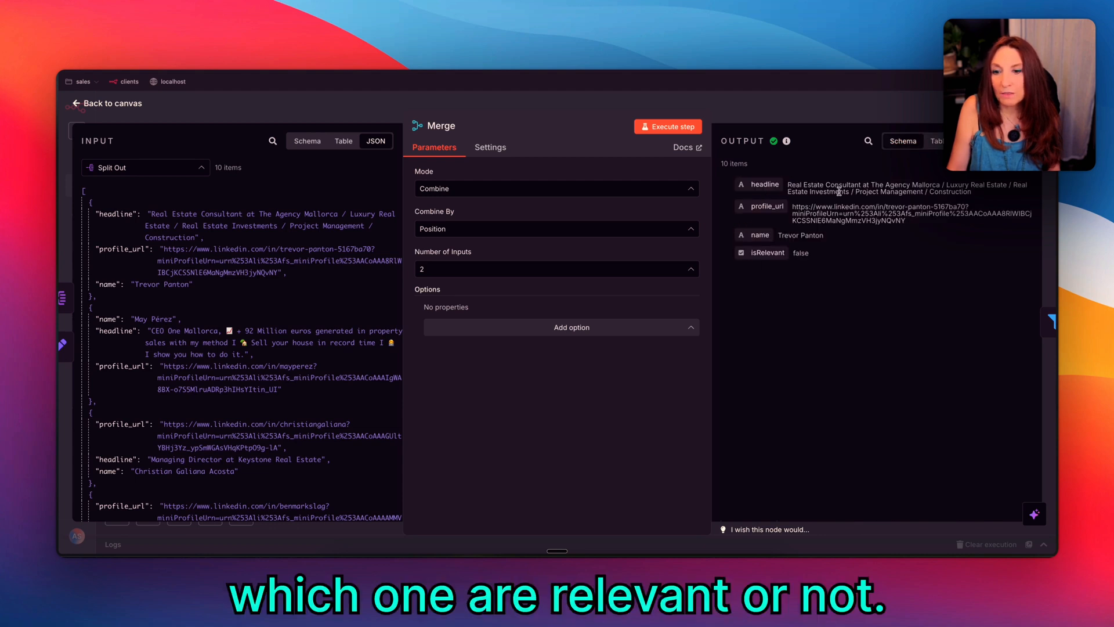
{"action": "left_click", "coordinate": [106, 106]}
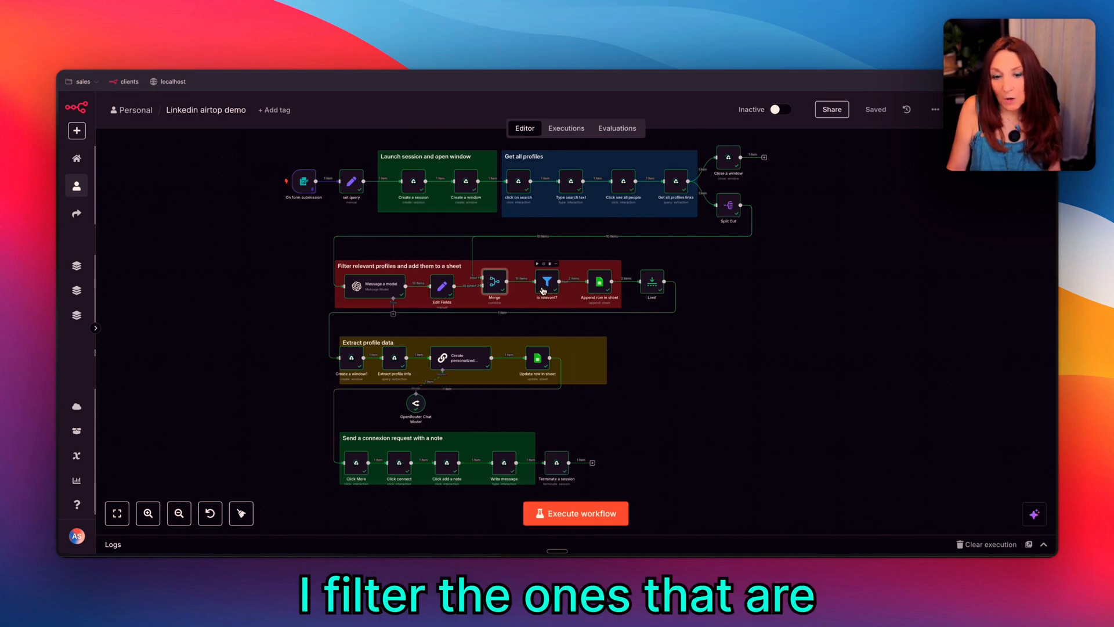
{"action": "double_click", "coordinate": [545, 284]}
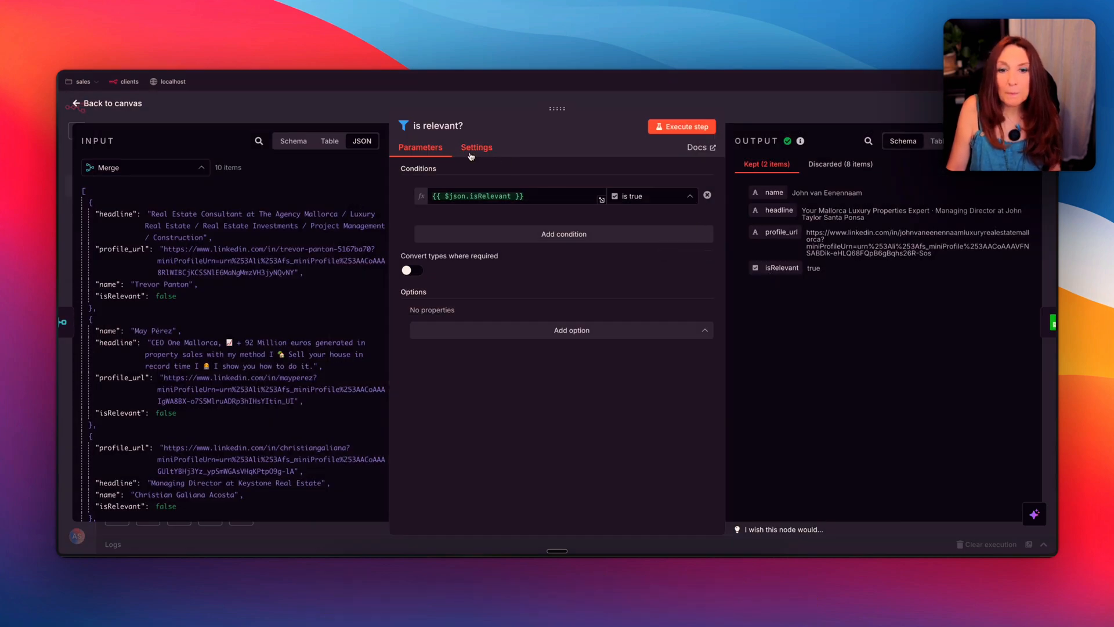
{"action": "left_click", "coordinate": [142, 106]}
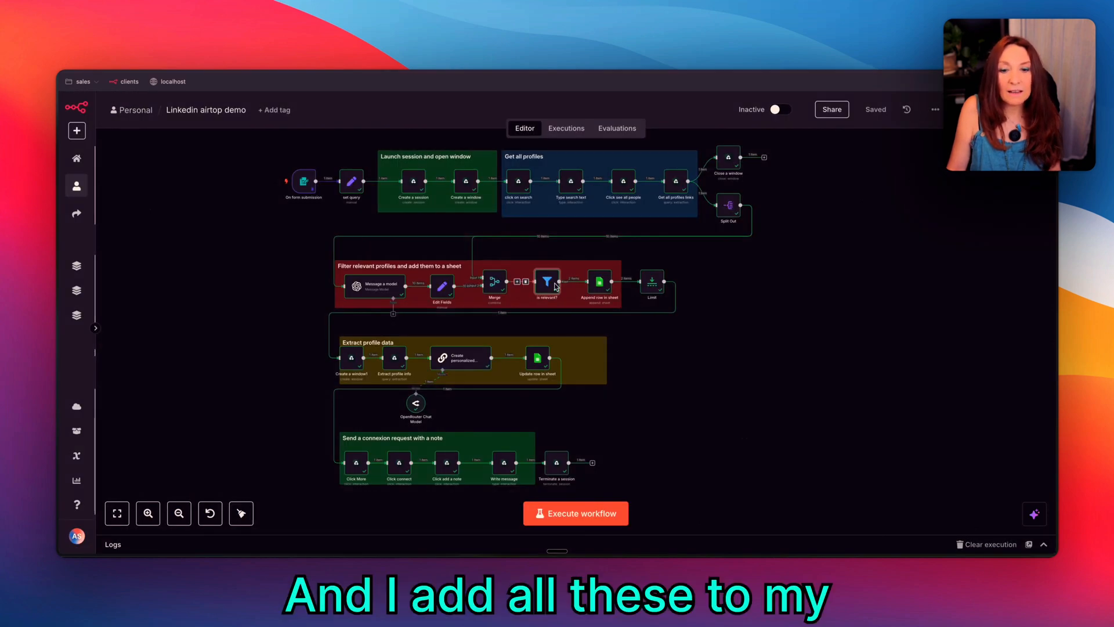
- Examine the Append row in sheet node's target document and the name, url and headline column mappings
{"action": "left_click", "coordinate": [595, 291]}
{"action": "double_click", "coordinate": [595, 290]}
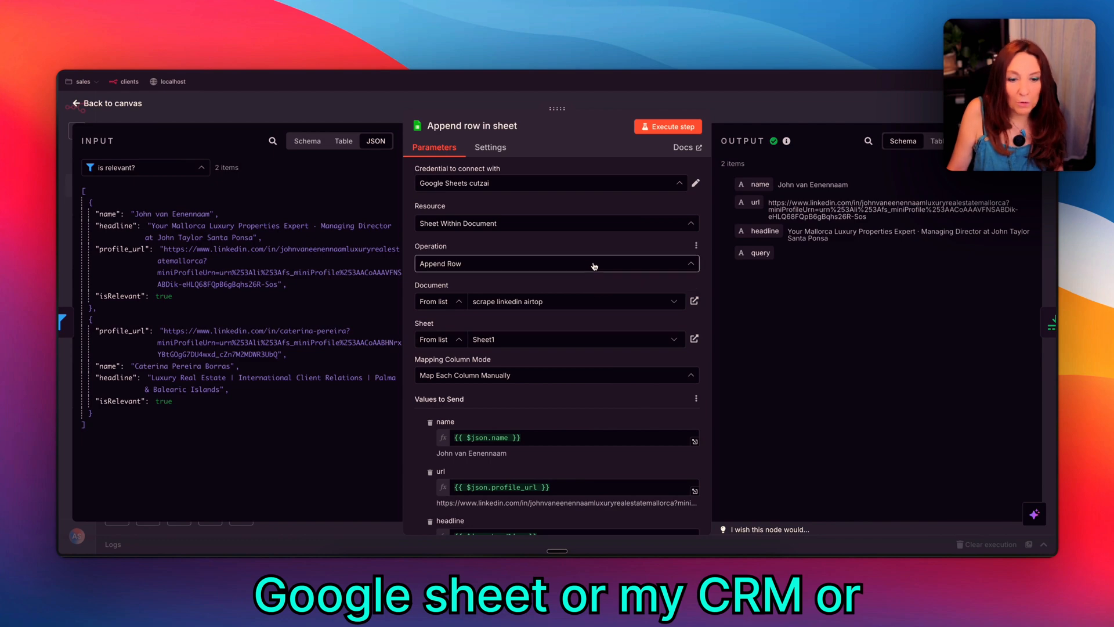
{"action": "scroll", "coordinate": [593, 287], "scroll_direction": "down", "scroll_amount": 5}
{"action": "scroll", "coordinate": [593, 262], "scroll_direction": "up", "scroll_amount": 2}
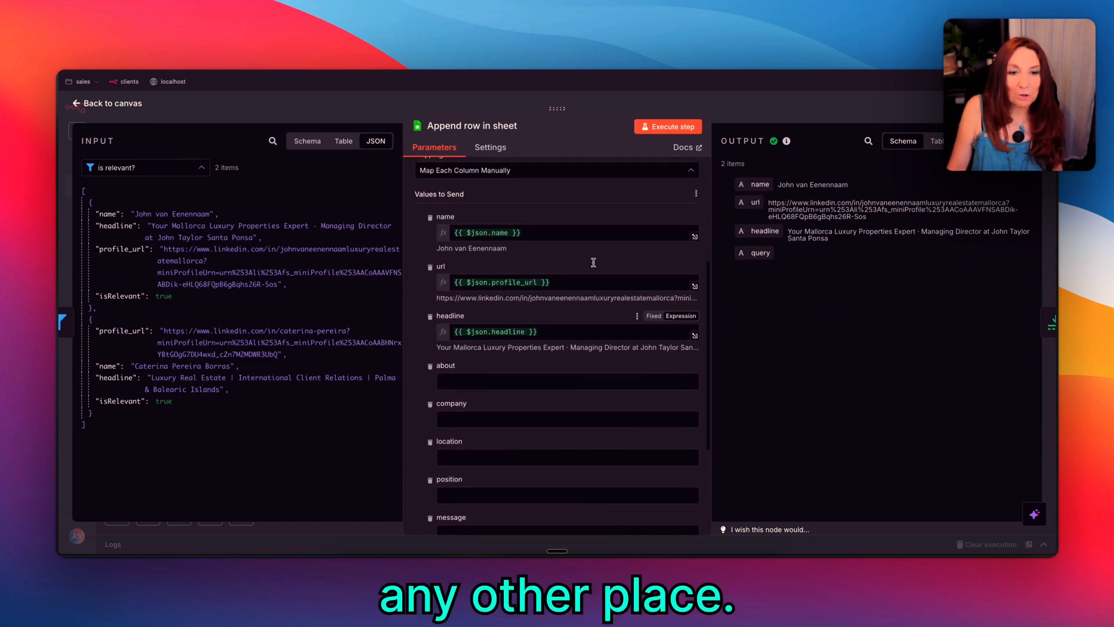
{"action": "scroll", "coordinate": [593, 262], "scroll_direction": "down", "scroll_amount": 1}
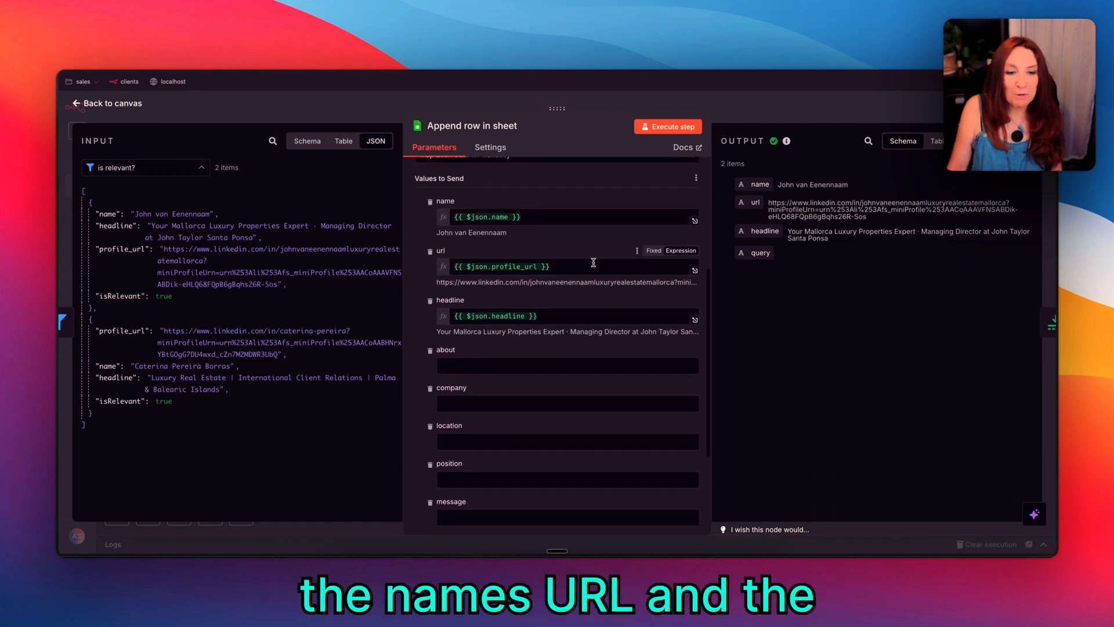
{"action": "left_click", "coordinate": [93, 105]}
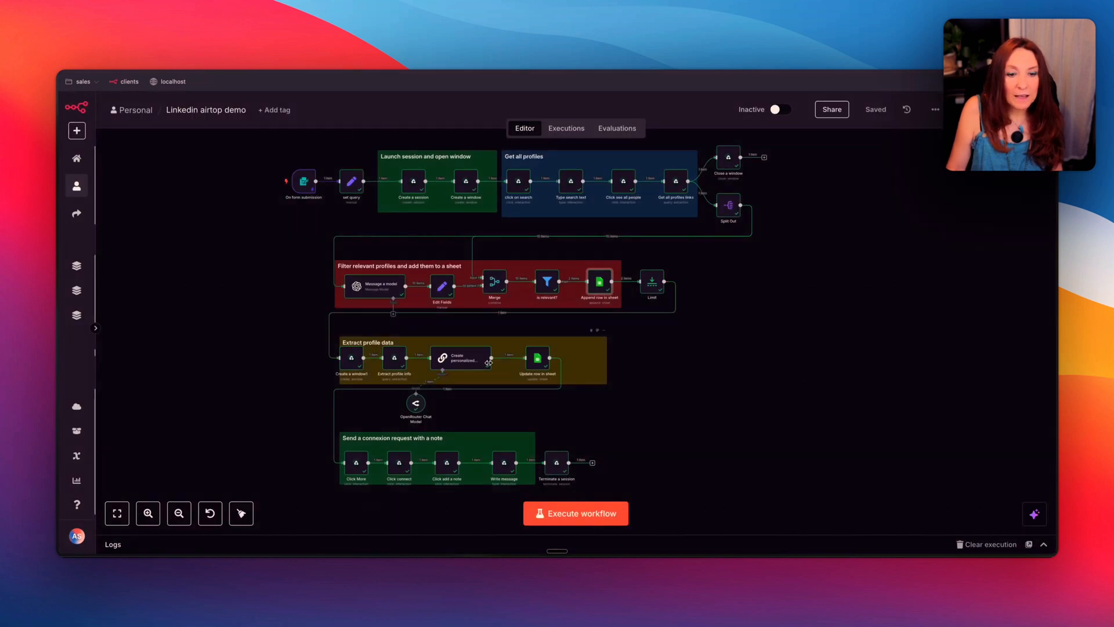
- Inspect the Create a window1 node's session ID, profile URL and live view settings along with its output
{"action": "scroll", "coordinate": [488, 361], "scroll_direction": "down", "scroll_amount": 2}
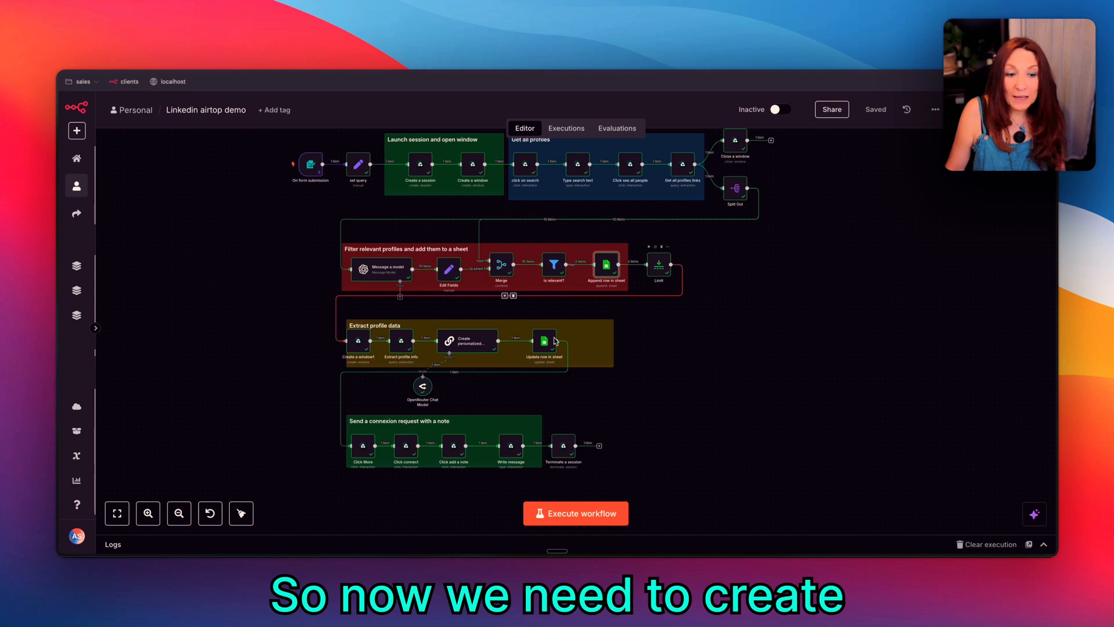
{"action": "double_click", "coordinate": [357, 342]}
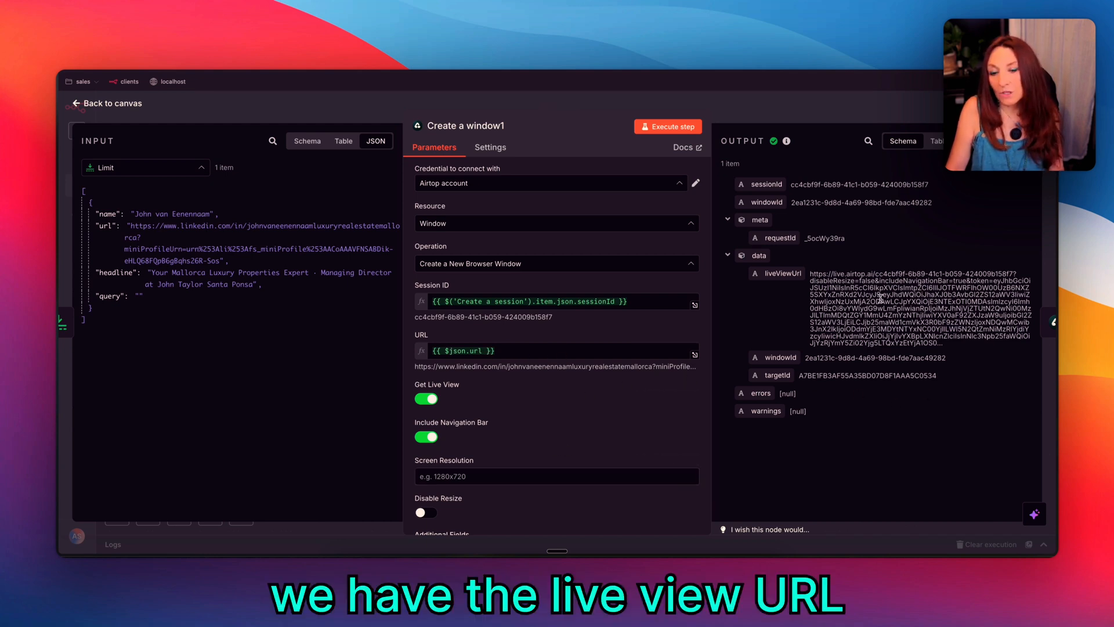
{"action": "left_click", "coordinate": [103, 104]}
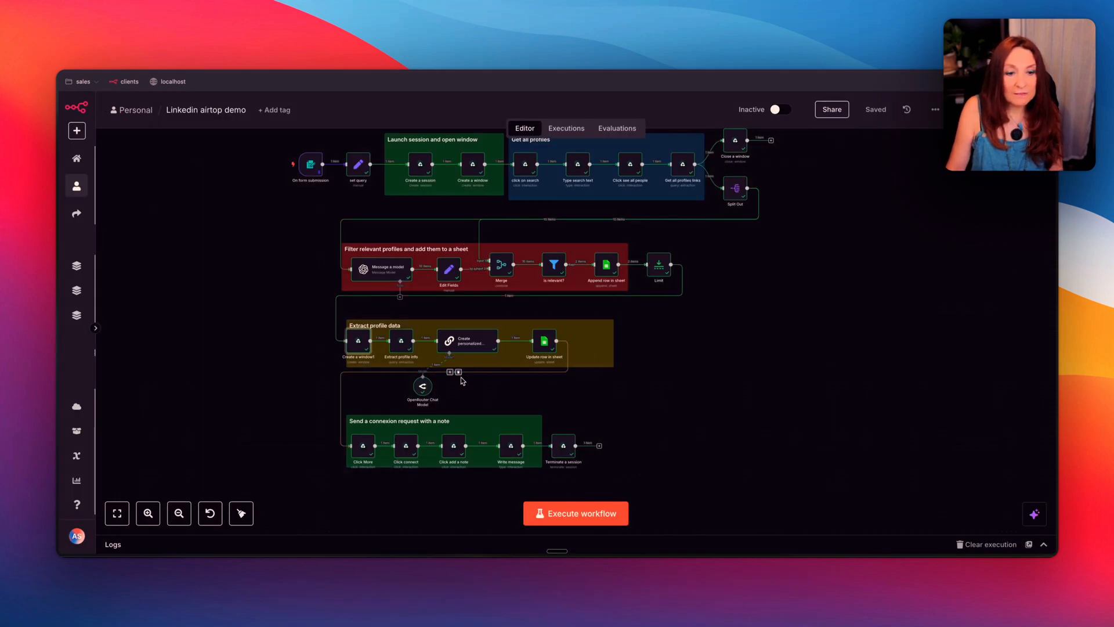
- Open the Extract profile info node, enlarge its prompt field and read the full list of profile details to extract
{"action": "double_click", "coordinate": [399, 346]}
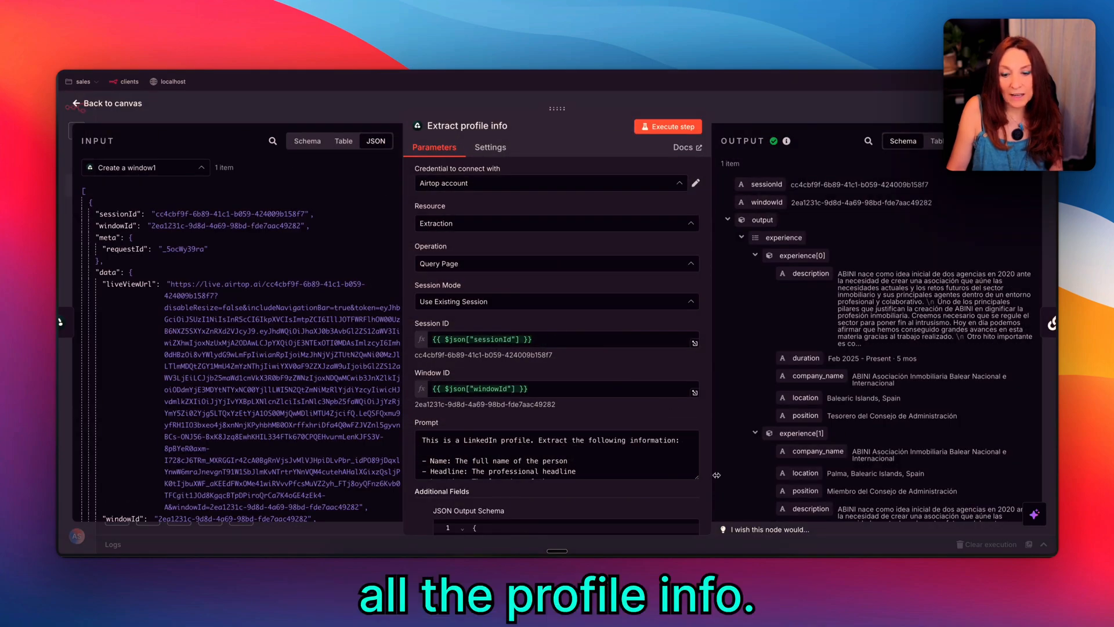
{"action": "left_click", "coordinate": [625, 483]}
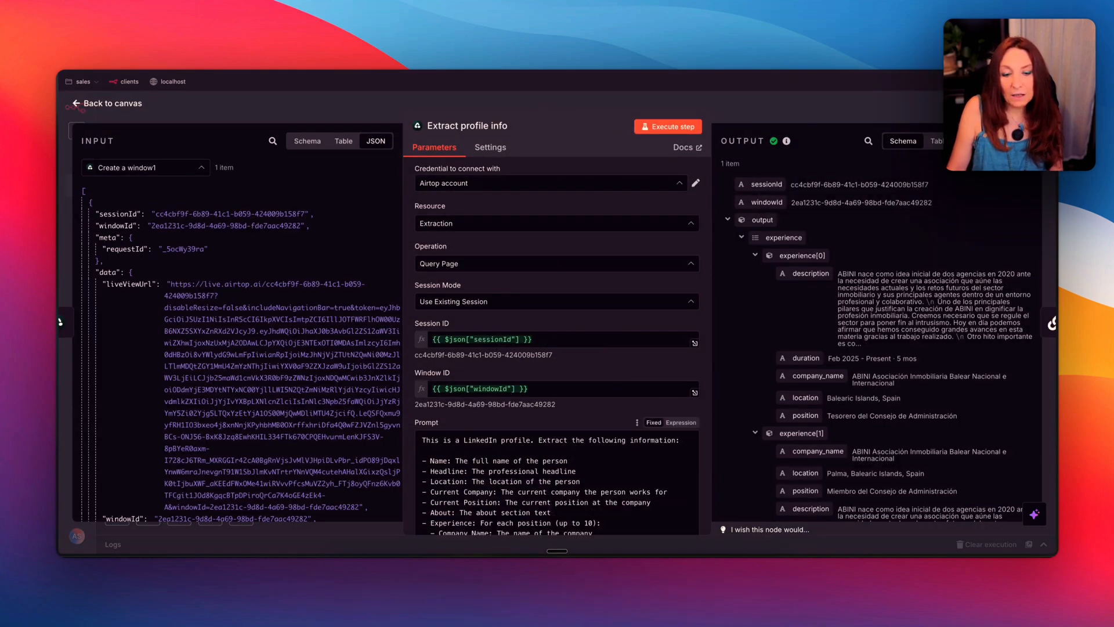
{"action": "scroll", "coordinate": [625, 484], "scroll_direction": "down", "scroll_amount": 5}
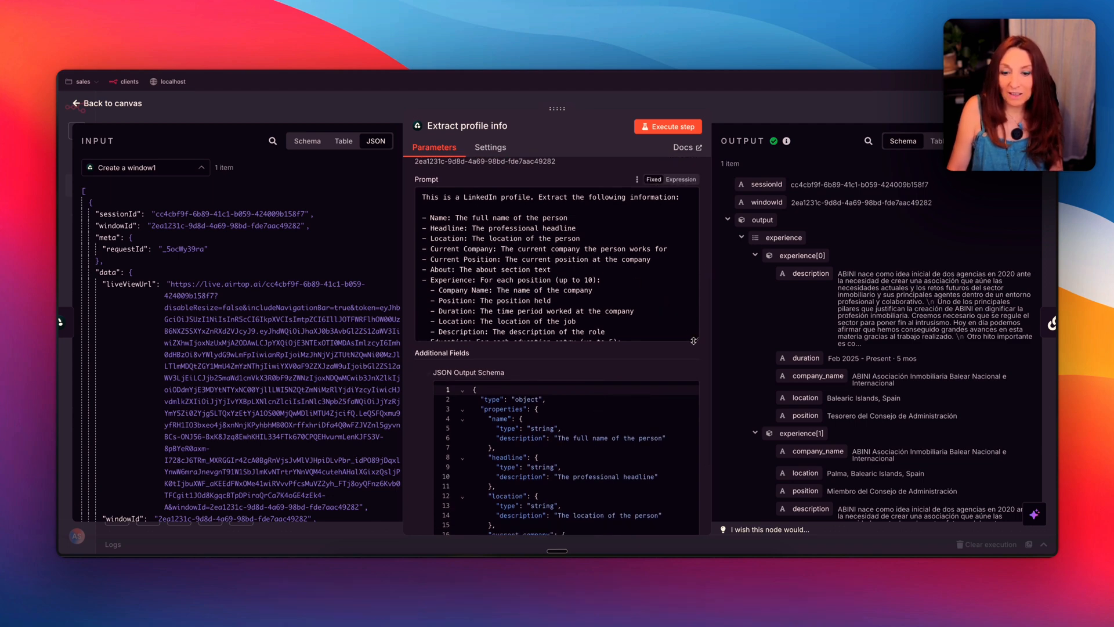
{"action": "left_click_drag", "start_coordinate": [693, 340], "coordinate": [682, 469]}
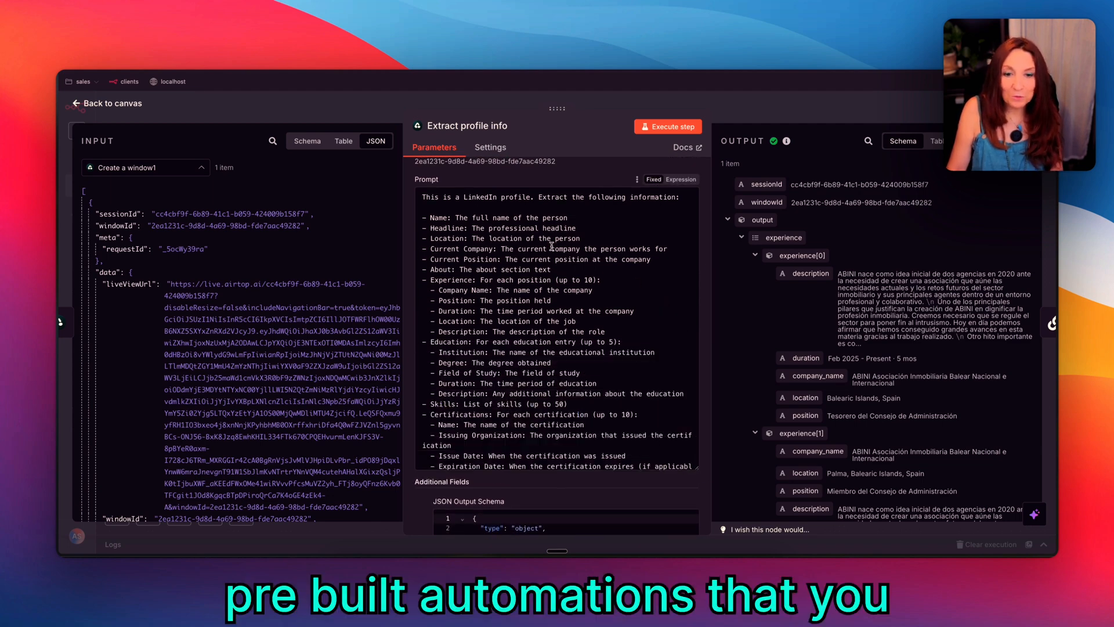
{"action": "scroll", "coordinate": [552, 246], "scroll_direction": "down", "scroll_amount": 2}
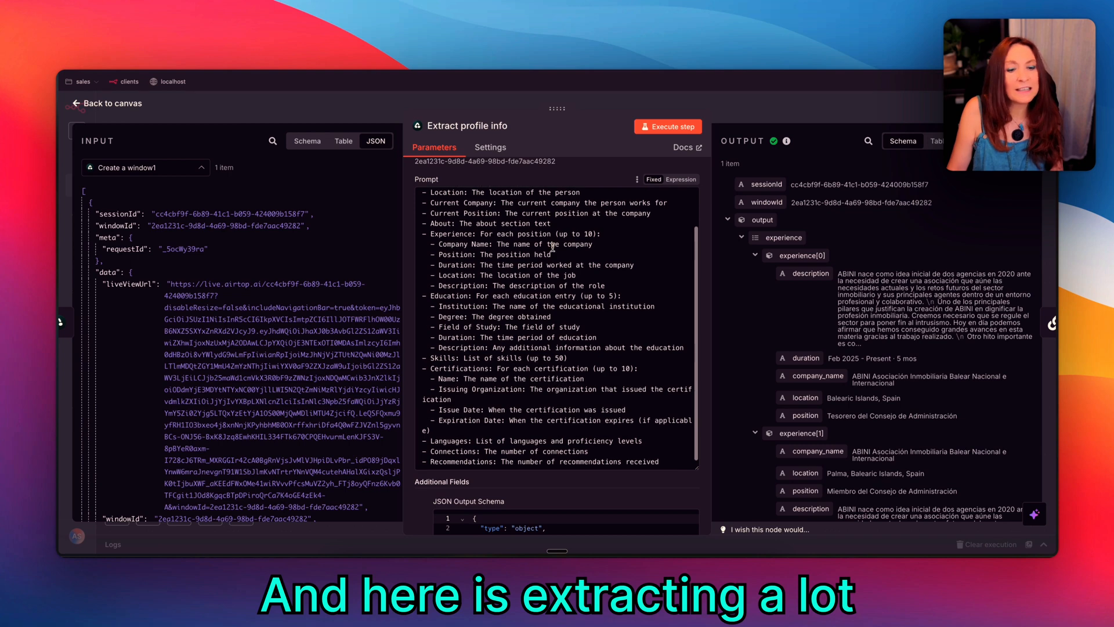
{"action": "scroll", "coordinate": [552, 246], "scroll_direction": "down", "scroll_amount": 3}
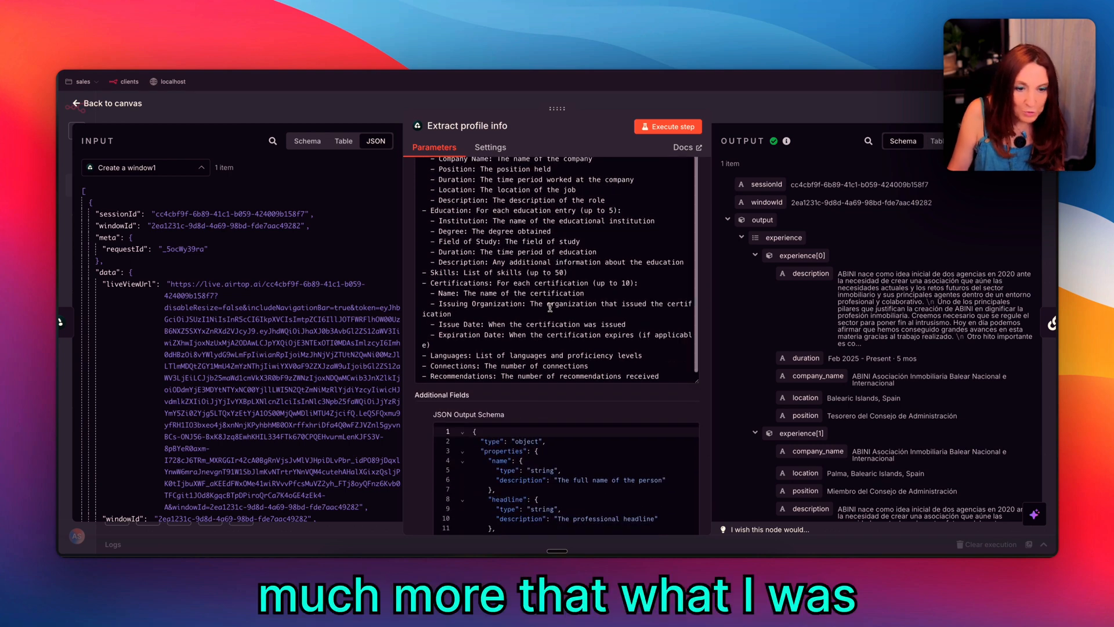
{"action": "scroll", "coordinate": [550, 308], "scroll_direction": "up", "scroll_amount": 6}
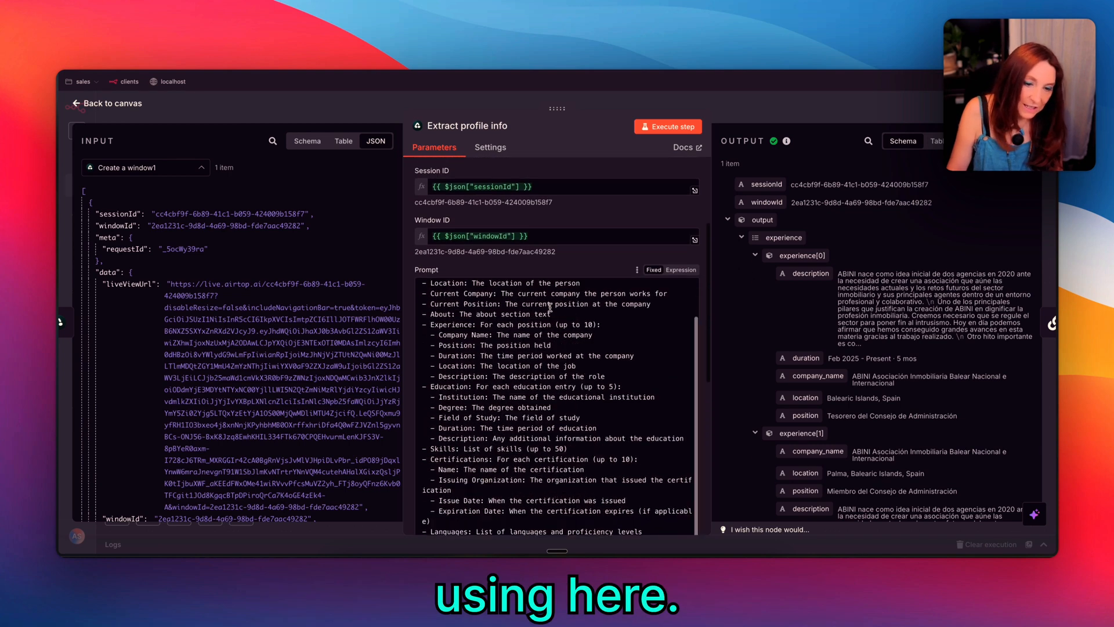
- Look through the JSON output schema of the Extract profile info node
{"action": "scroll", "coordinate": [550, 307], "scroll_direction": "down", "scroll_amount": 6}
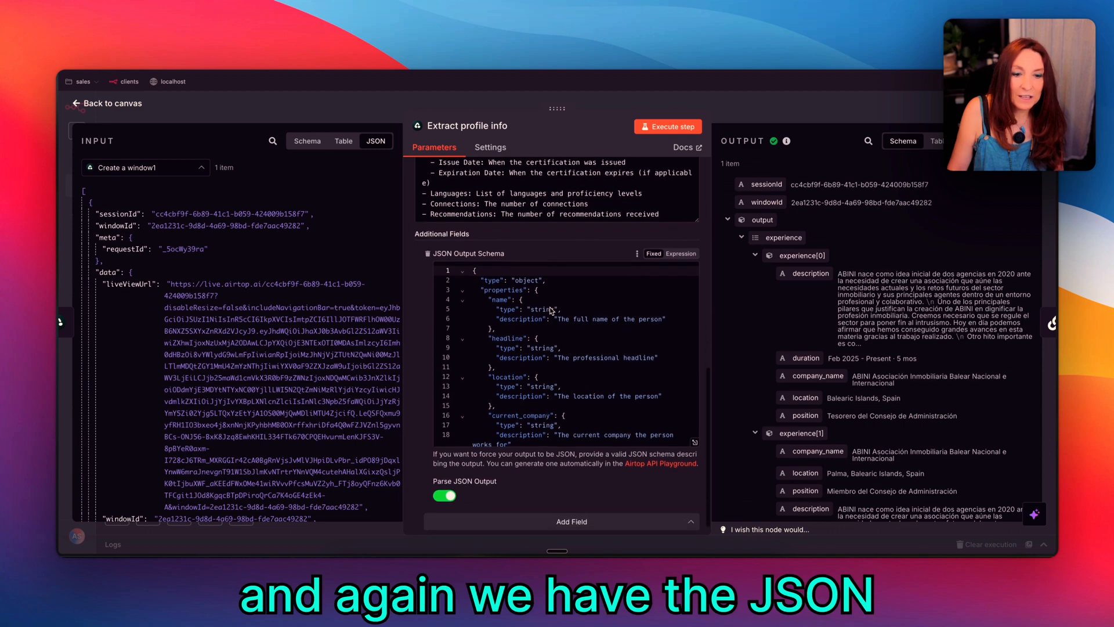
{"action": "scroll", "coordinate": [550, 310], "scroll_direction": "down", "scroll_amount": 8}
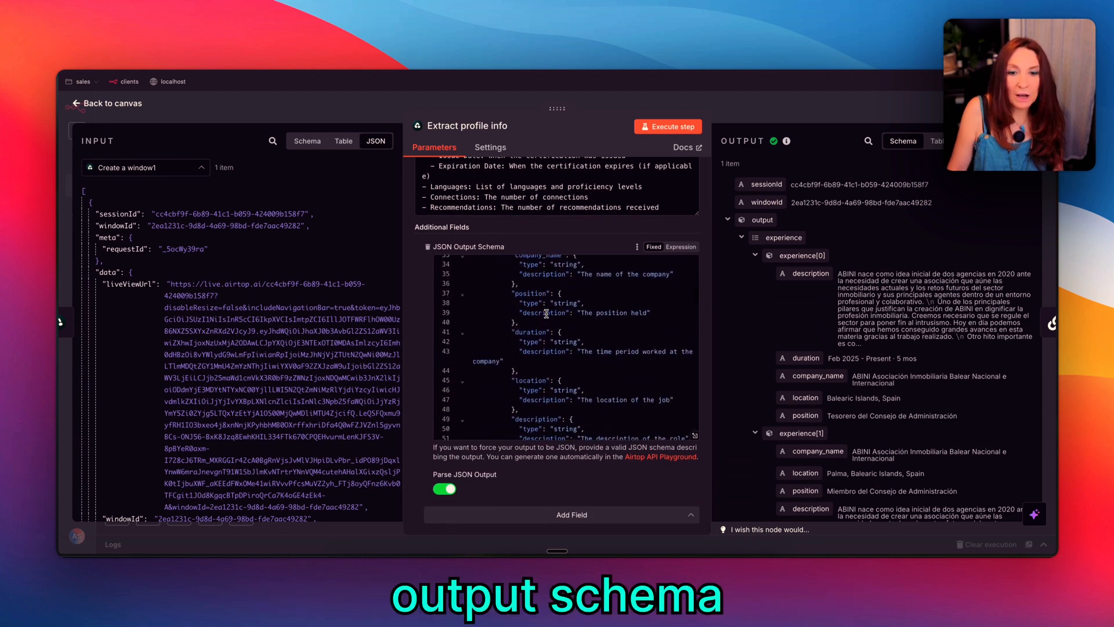
{"action": "scroll", "coordinate": [546, 314], "scroll_direction": "up", "scroll_amount": 8}
{"action": "scroll", "coordinate": [600, 356], "scroll_direction": "up", "scroll_amount": 4}
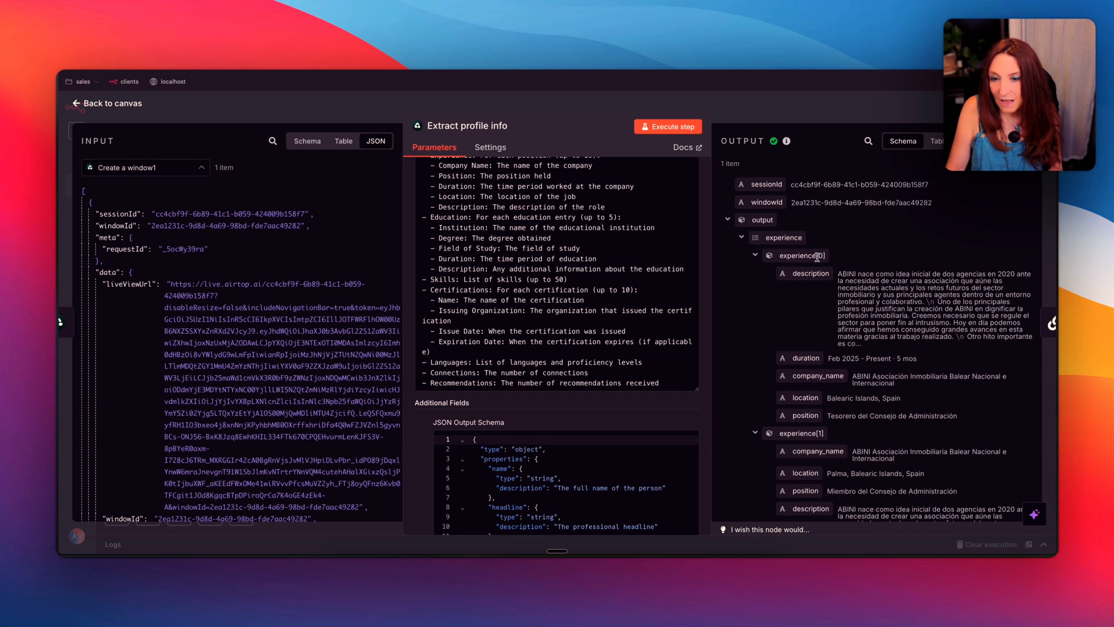
- Review the Extract profile info node's output, including experience, education, languages and certifications
{"action": "scroll", "coordinate": [840, 346], "scroll_direction": "down", "scroll_amount": 5}
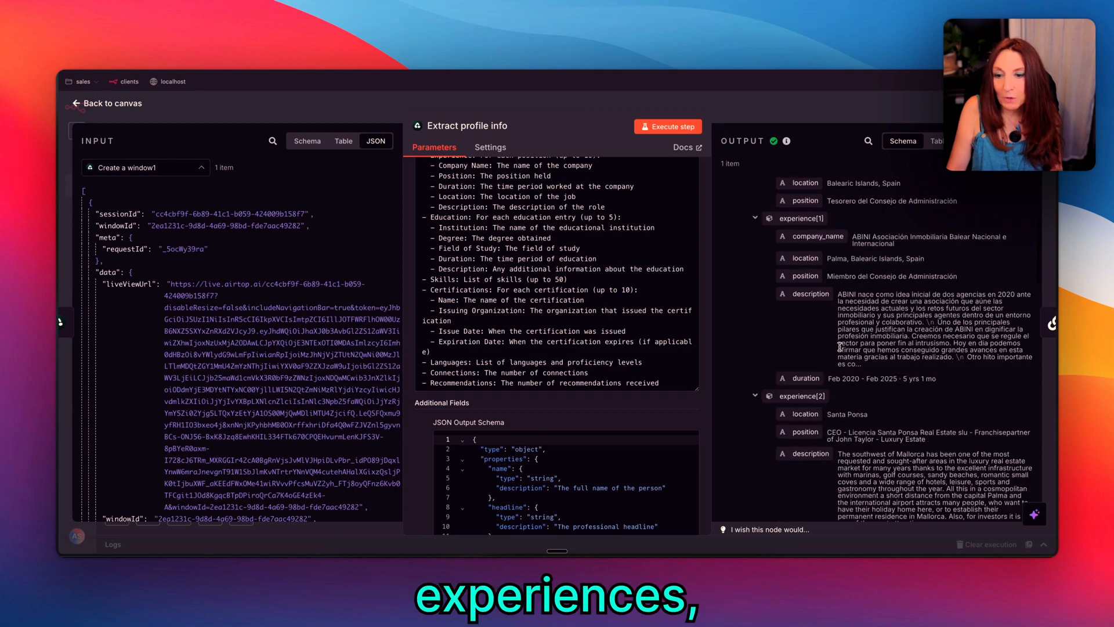
{"action": "scroll", "coordinate": [839, 346], "scroll_direction": "down", "scroll_amount": 10}
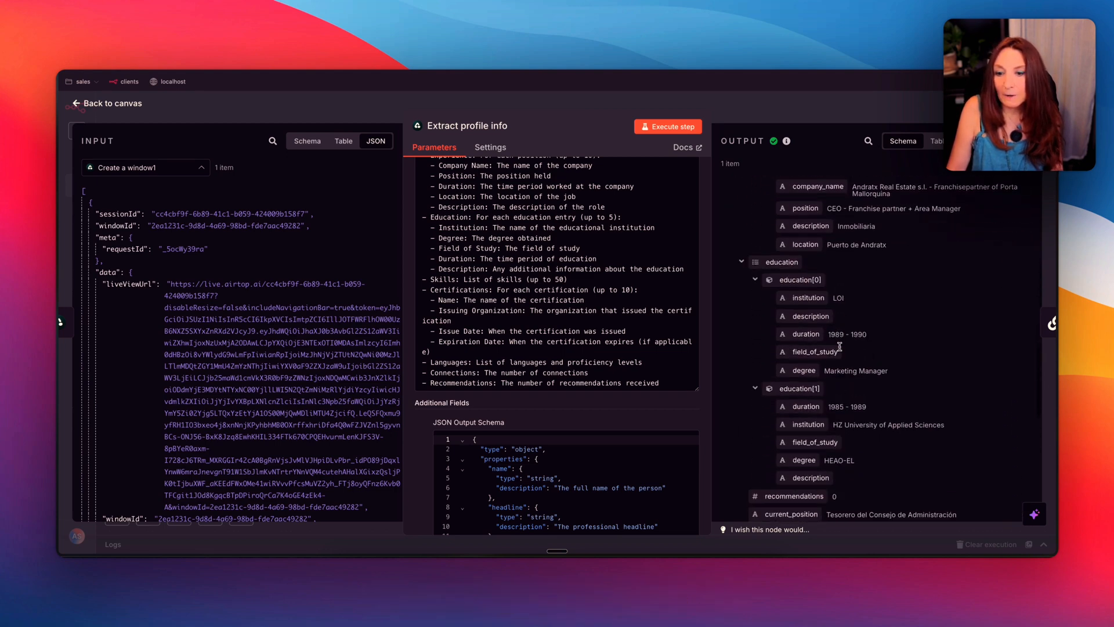
{"action": "scroll", "coordinate": [840, 346], "scroll_direction": "down", "scroll_amount": 10}
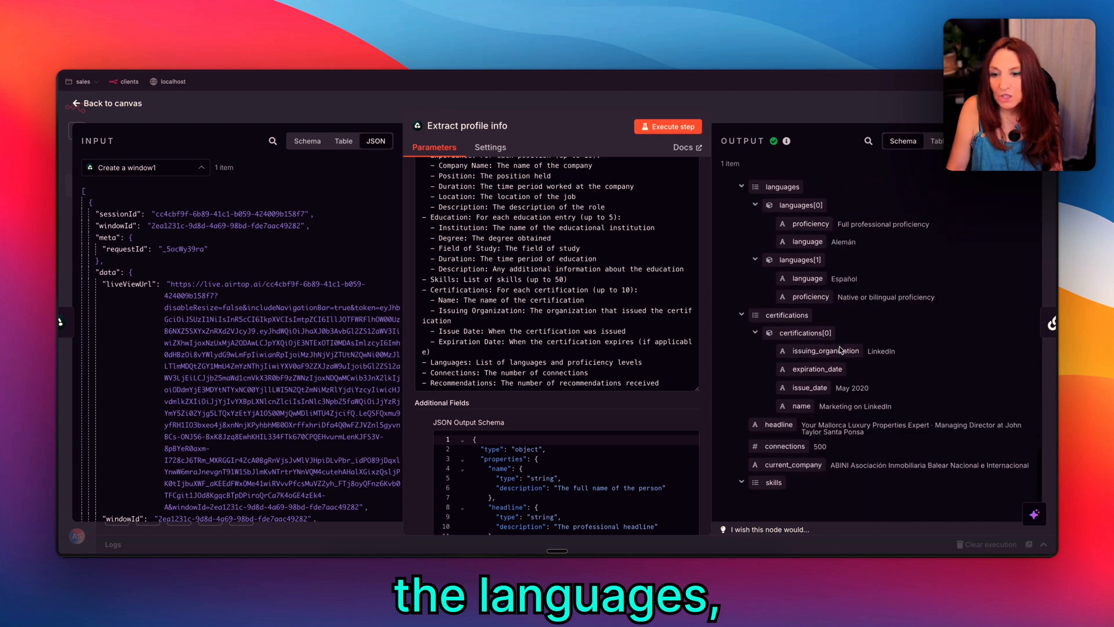
{"action": "scroll", "coordinate": [840, 348], "scroll_direction": "up", "scroll_amount": 20}
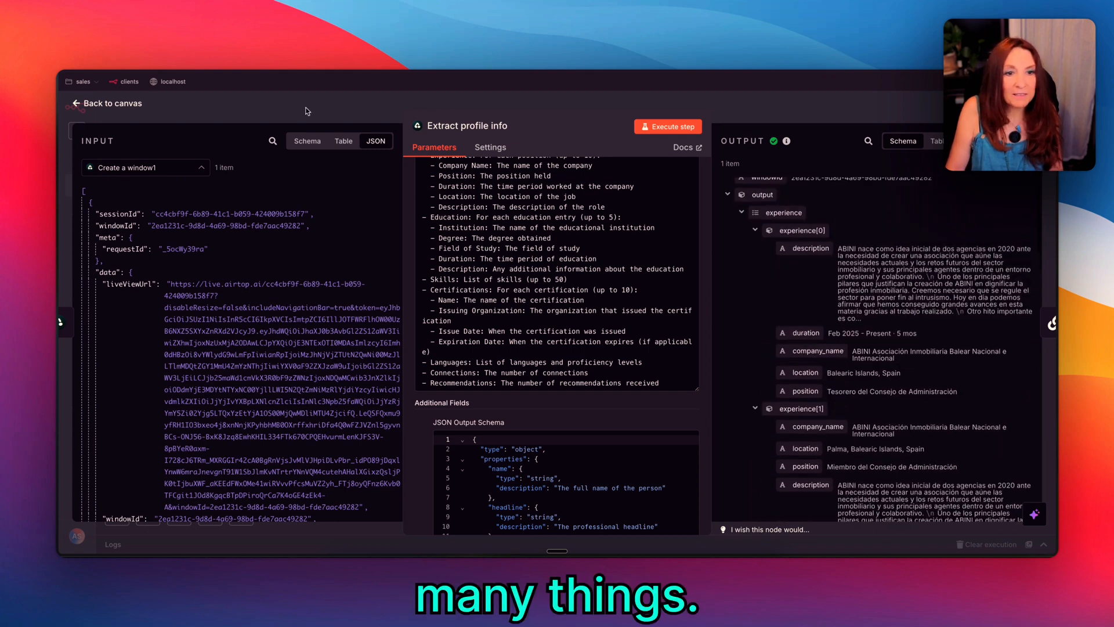
- Open the Create personalized message node, read its full LinkedIn message prompt with the resolved result, and review the generated message
{"action": "left_click", "coordinate": [128, 105]}
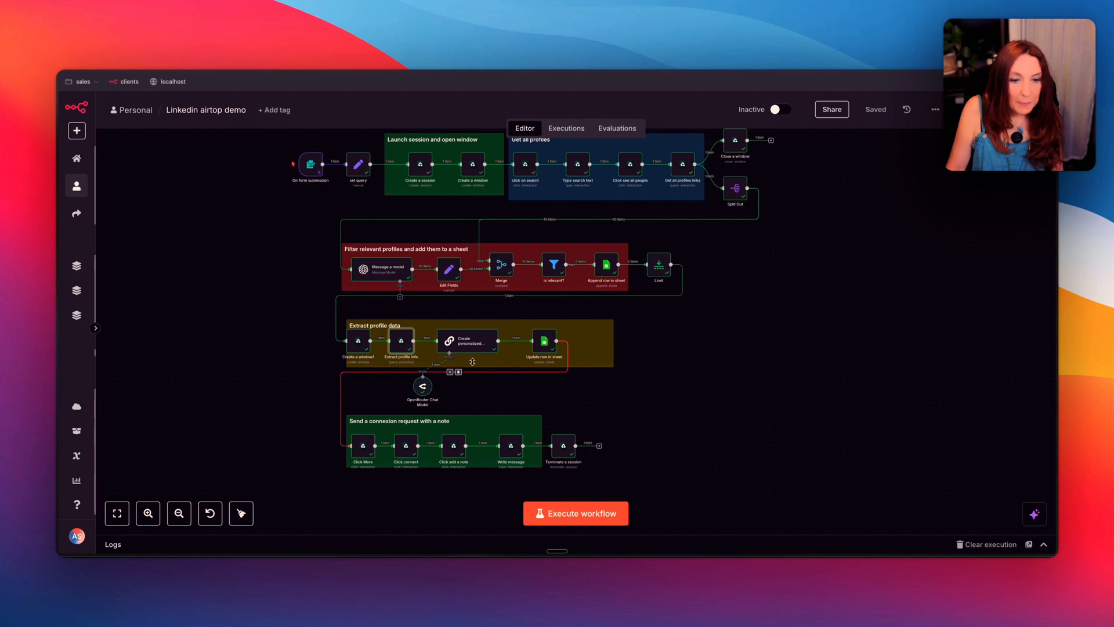
{"action": "double_click", "coordinate": [480, 339]}
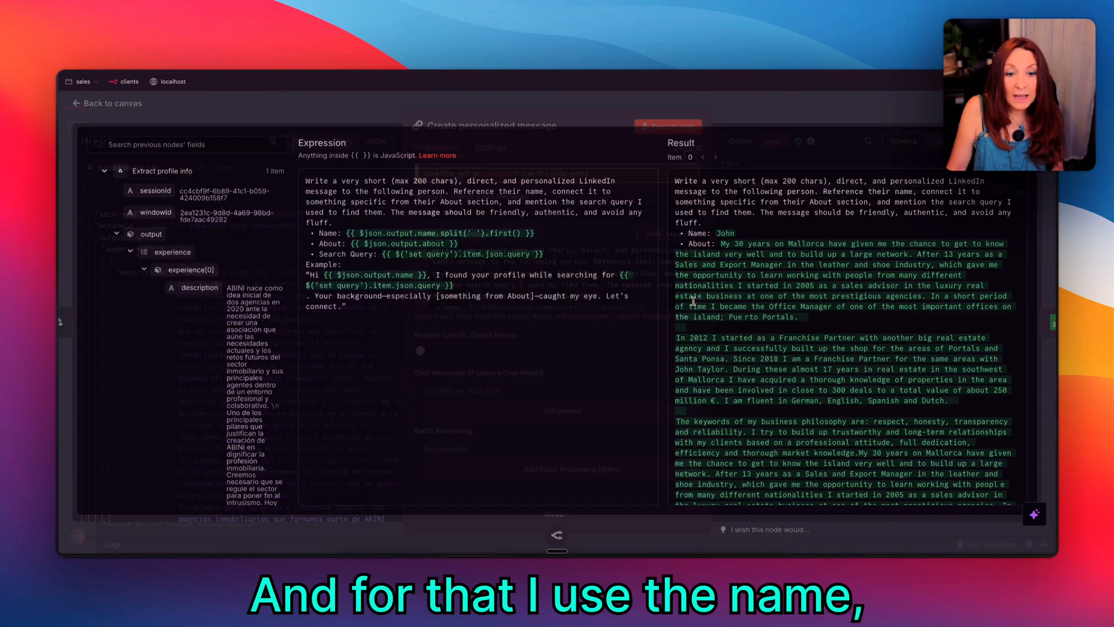
{"action": "left_click", "coordinate": [694, 302]}
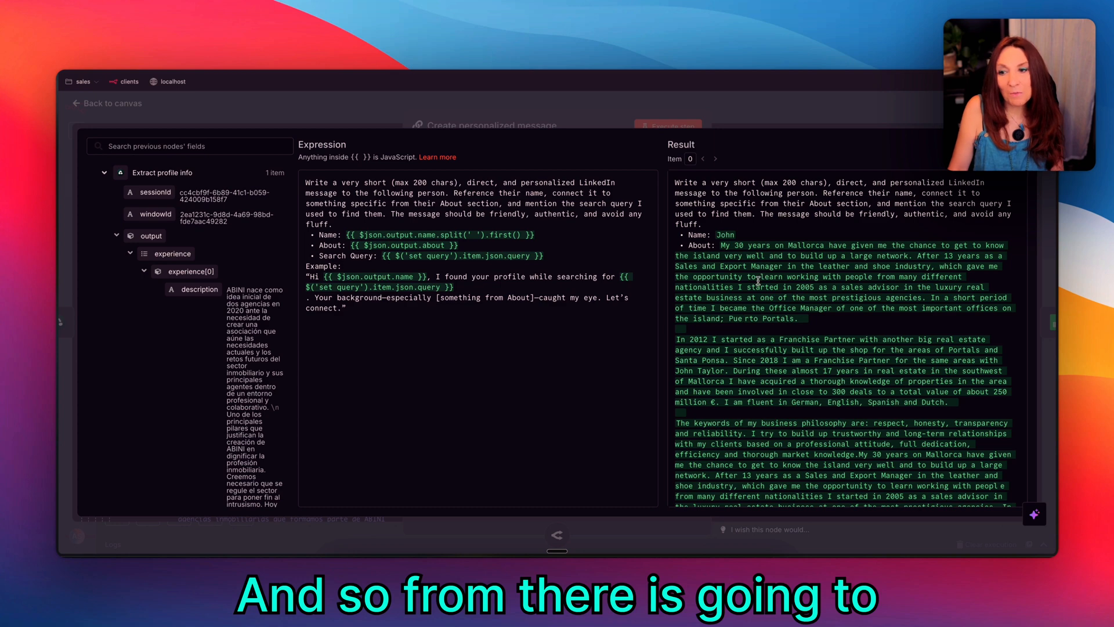
{"action": "key", "text": "Escape"}
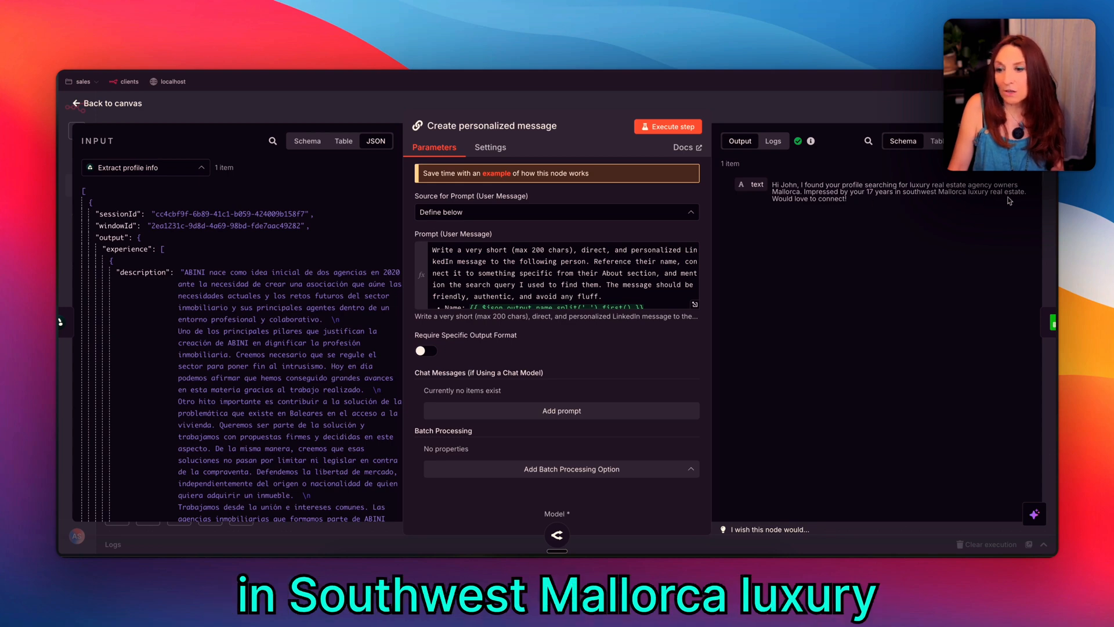
{"action": "left_click", "coordinate": [105, 105]}
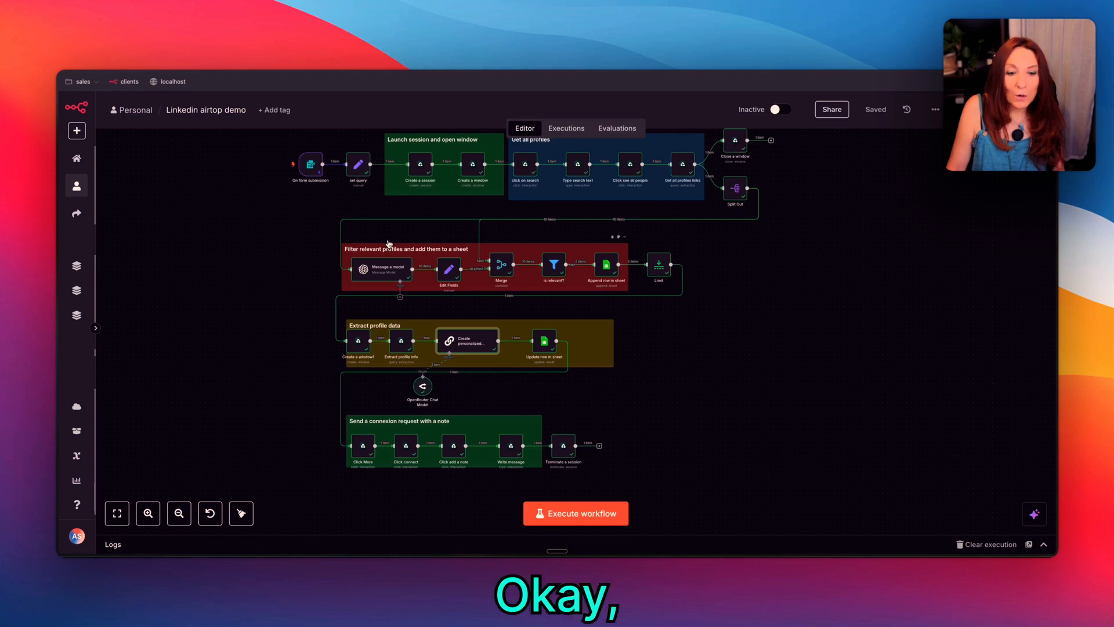
- Inspect the Update row in sheet node's Google Sheets settings, url match column and output fields
{"action": "left_click", "coordinate": [544, 346]}
{"action": "double_click", "coordinate": [545, 346]}
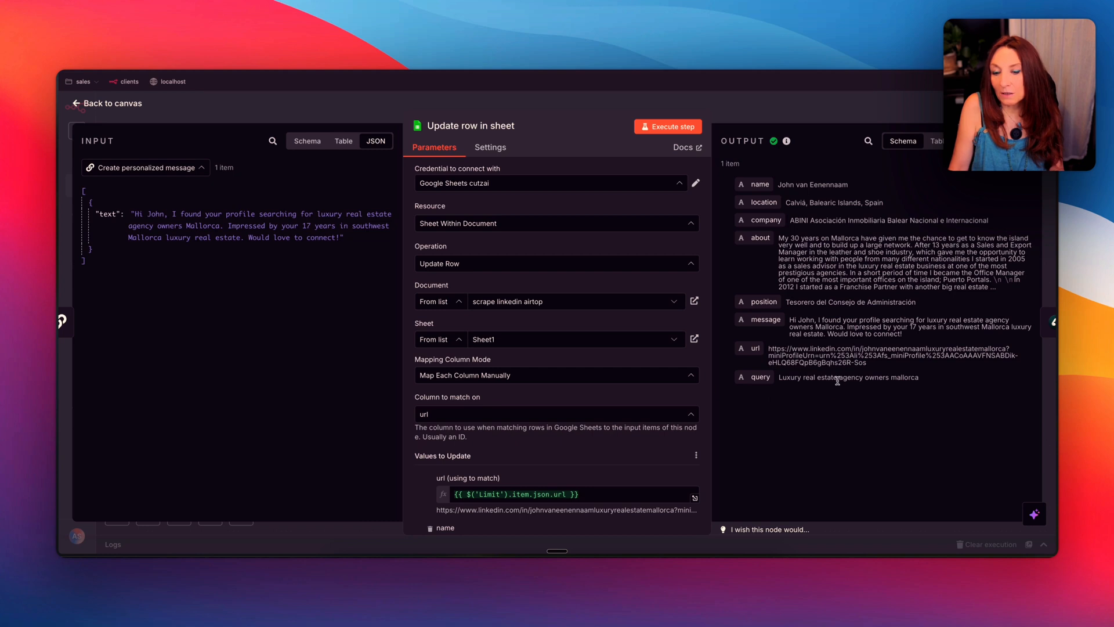
{"action": "left_click", "coordinate": [90, 104]}
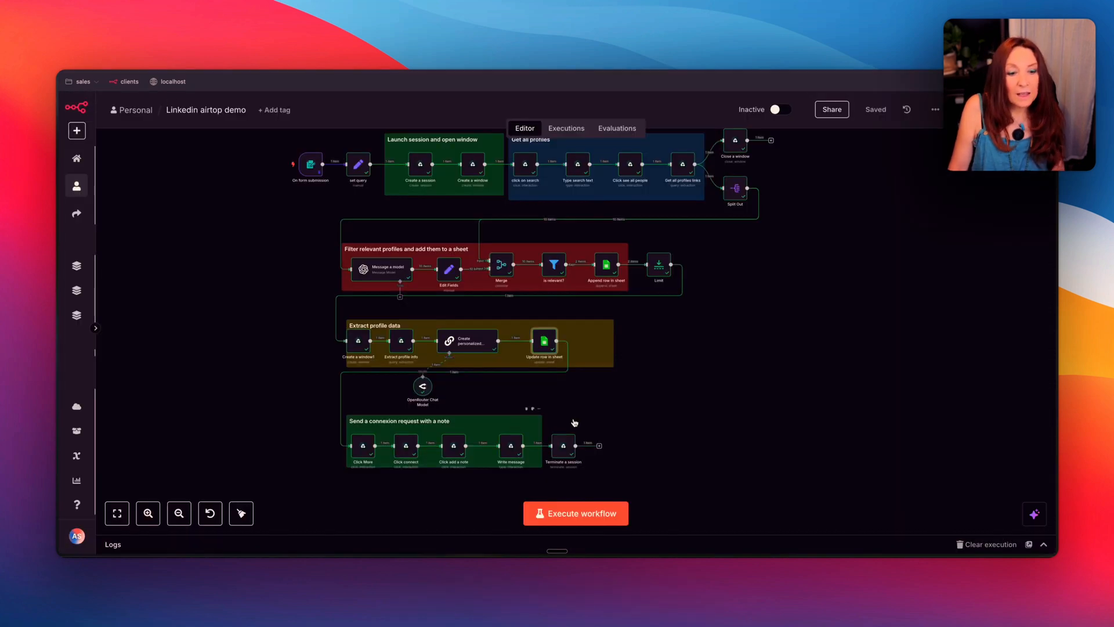
- Check the element descriptions set in the Click More, Click connect and Click add a note nodes
{"action": "left_click", "coordinate": [367, 452]}
{"action": "double_click", "coordinate": [367, 452]}
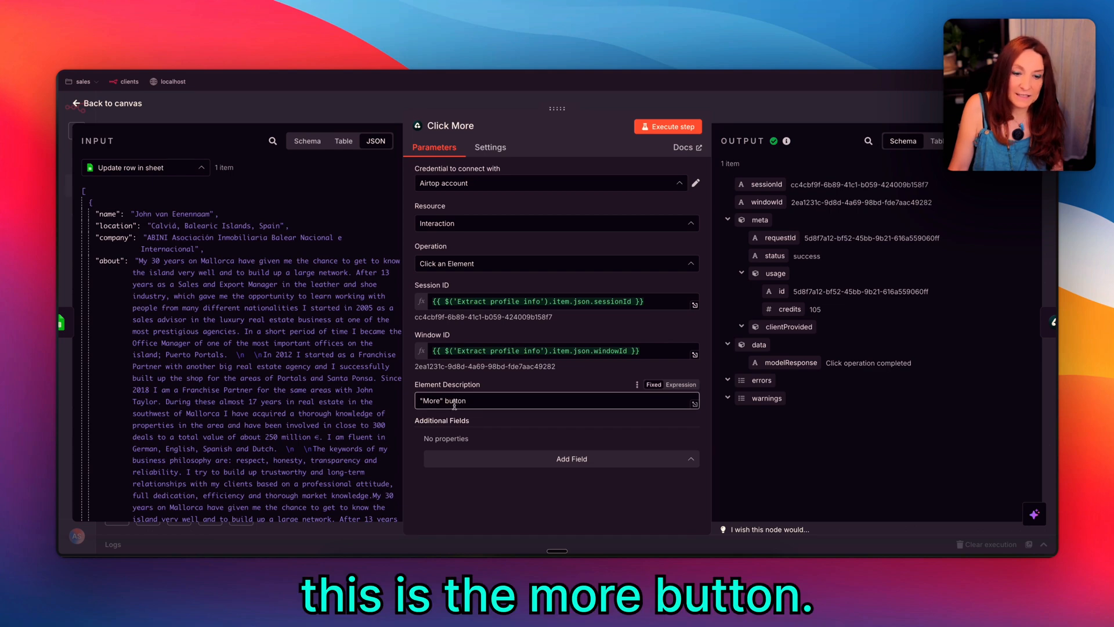
{"action": "left_click", "coordinate": [113, 103]}
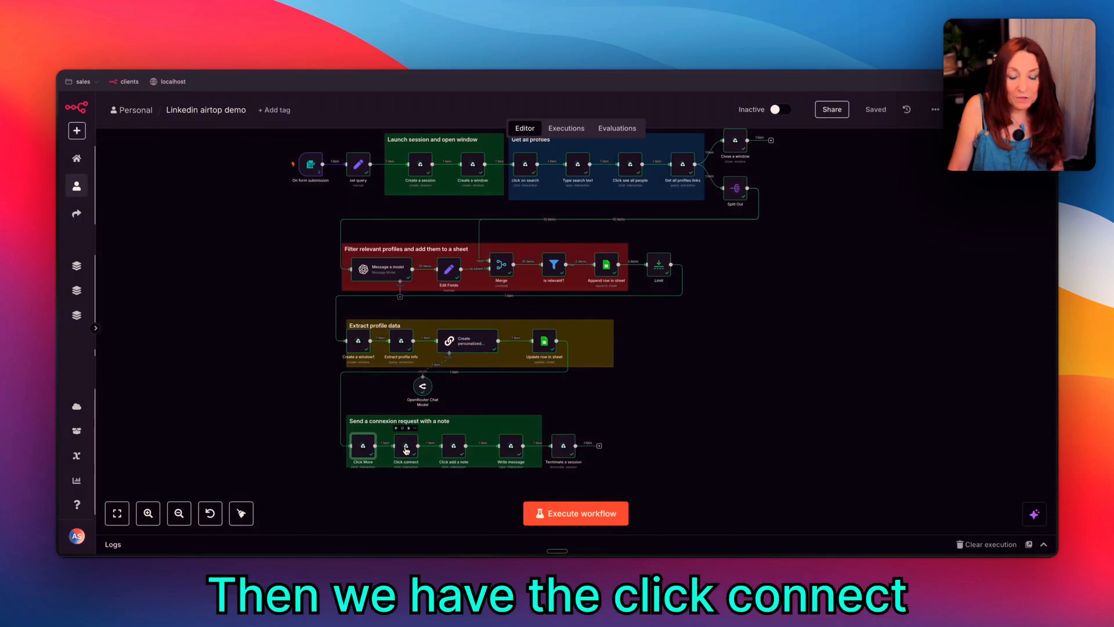
{"action": "double_click", "coordinate": [406, 449]}
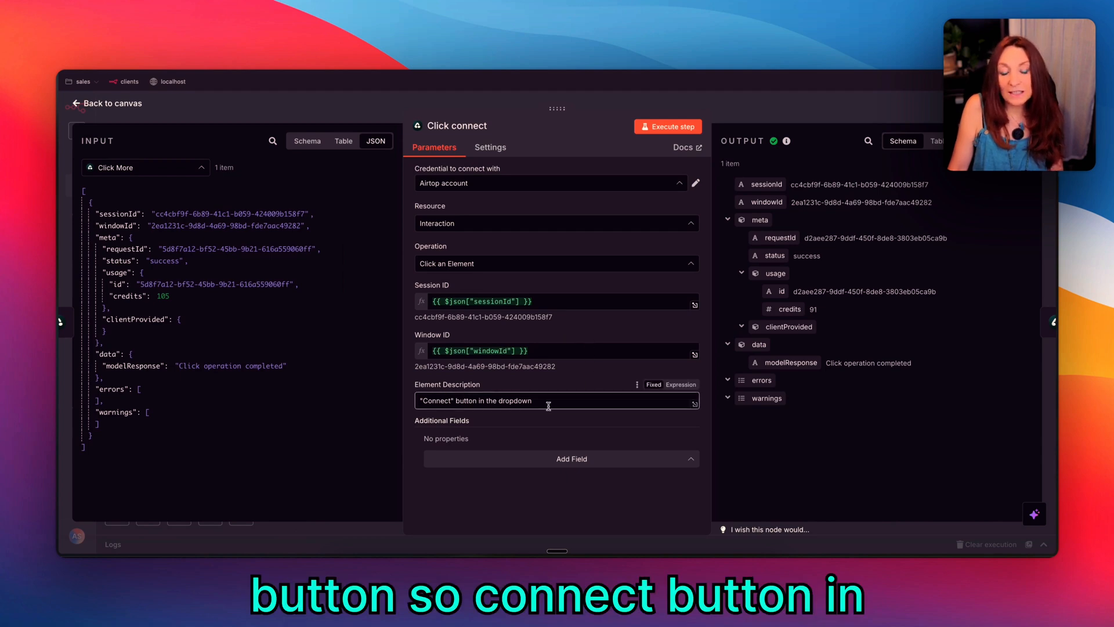
{"action": "left_click", "coordinate": [98, 105]}
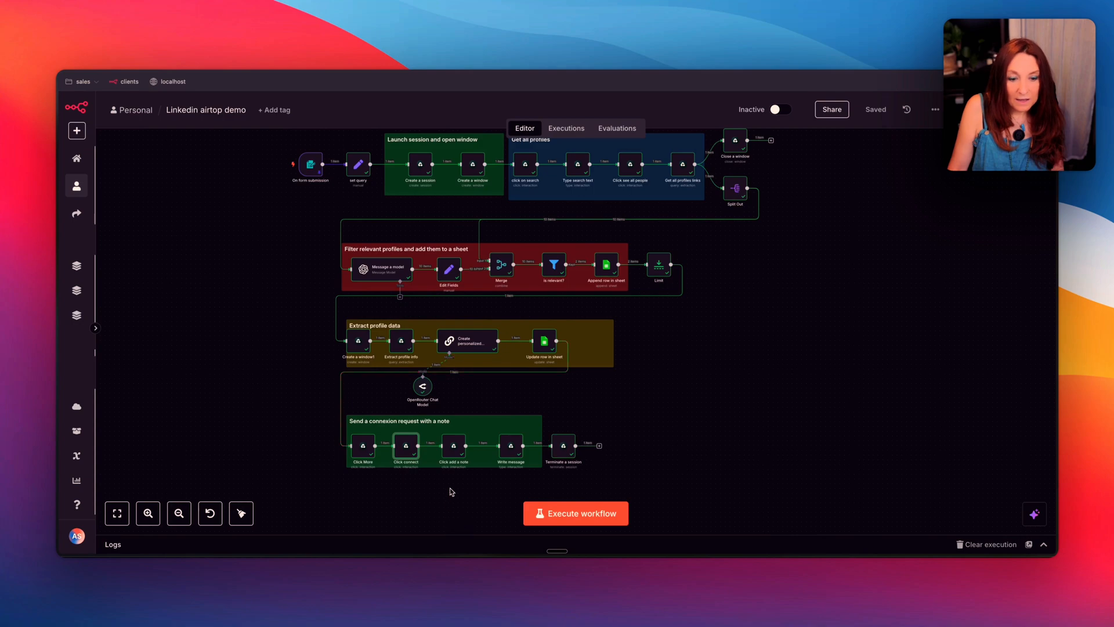
{"action": "double_click", "coordinate": [453, 447]}
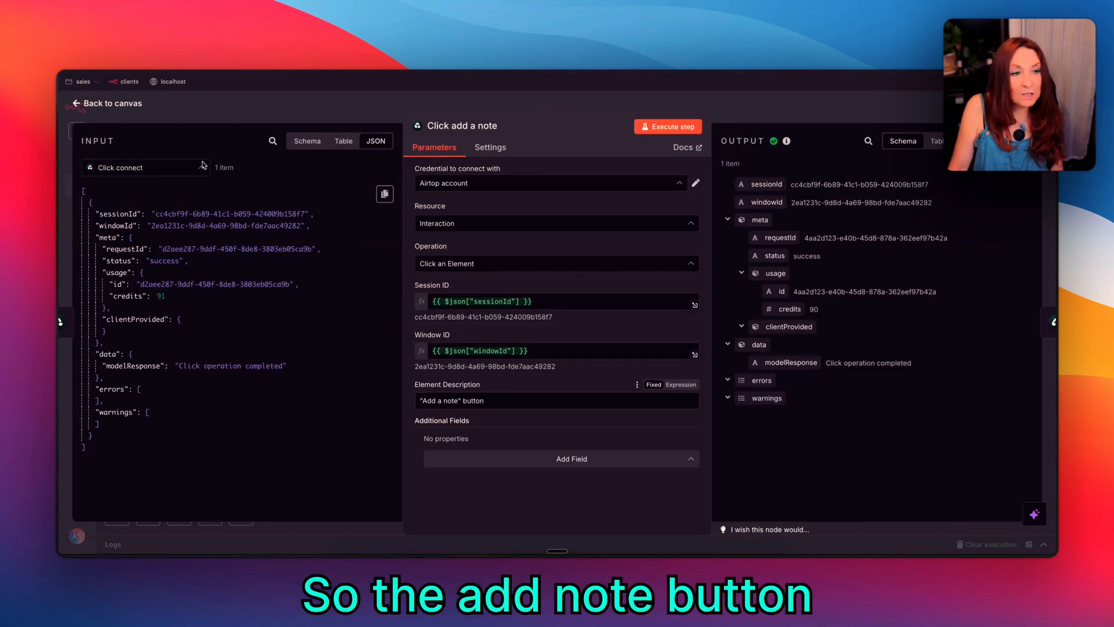
{"action": "left_click", "coordinate": [112, 104]}
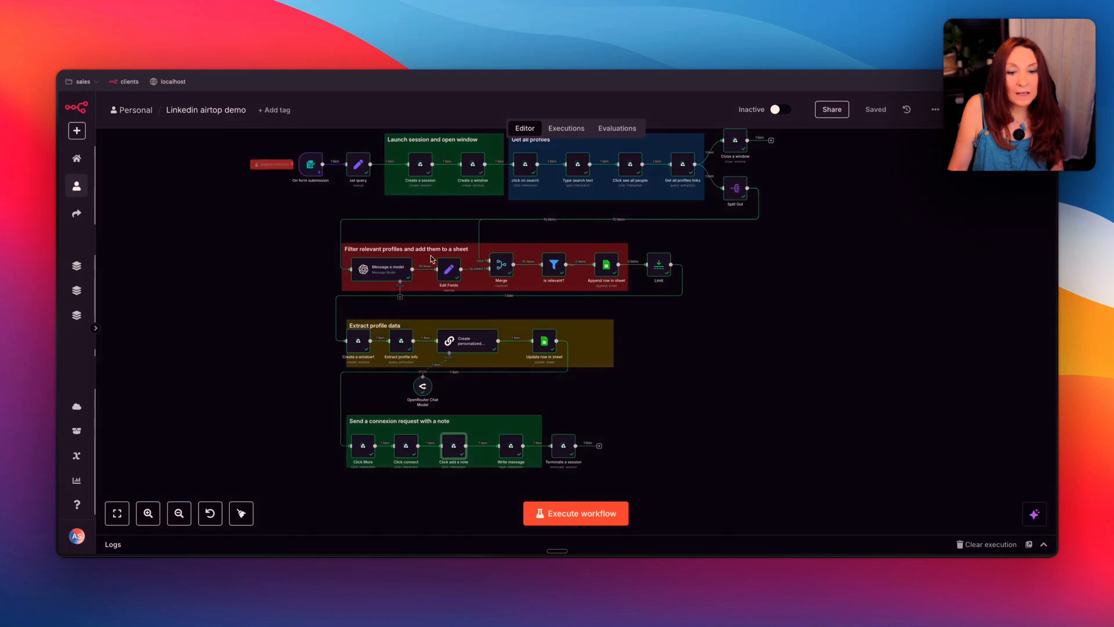
- Review the Write message node's operation, personalized message expression and element description
{"action": "double_click", "coordinate": [504, 452]}
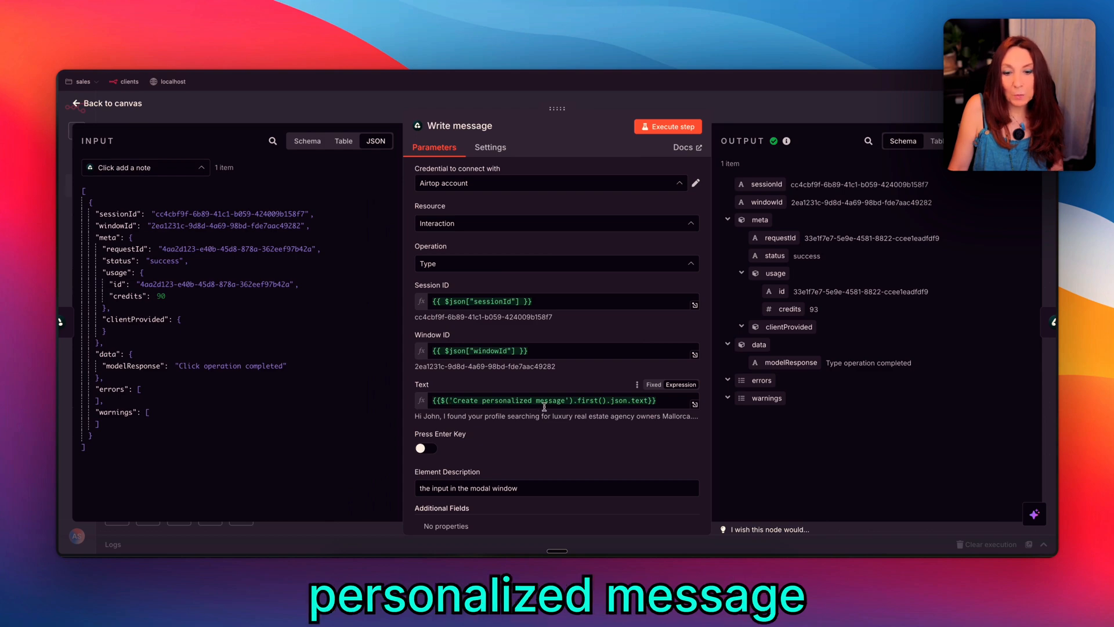
{"action": "scroll", "coordinate": [618, 406], "scroll_direction": "down", "scroll_amount": 1}
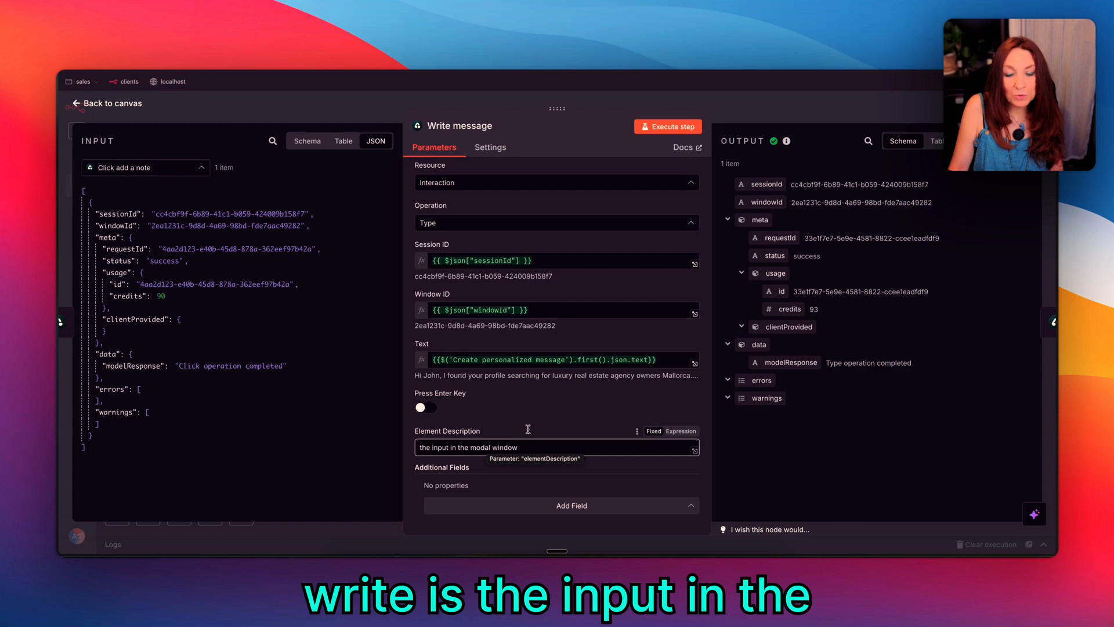
{"action": "scroll", "coordinate": [539, 418], "scroll_direction": "up", "scroll_amount": 1}
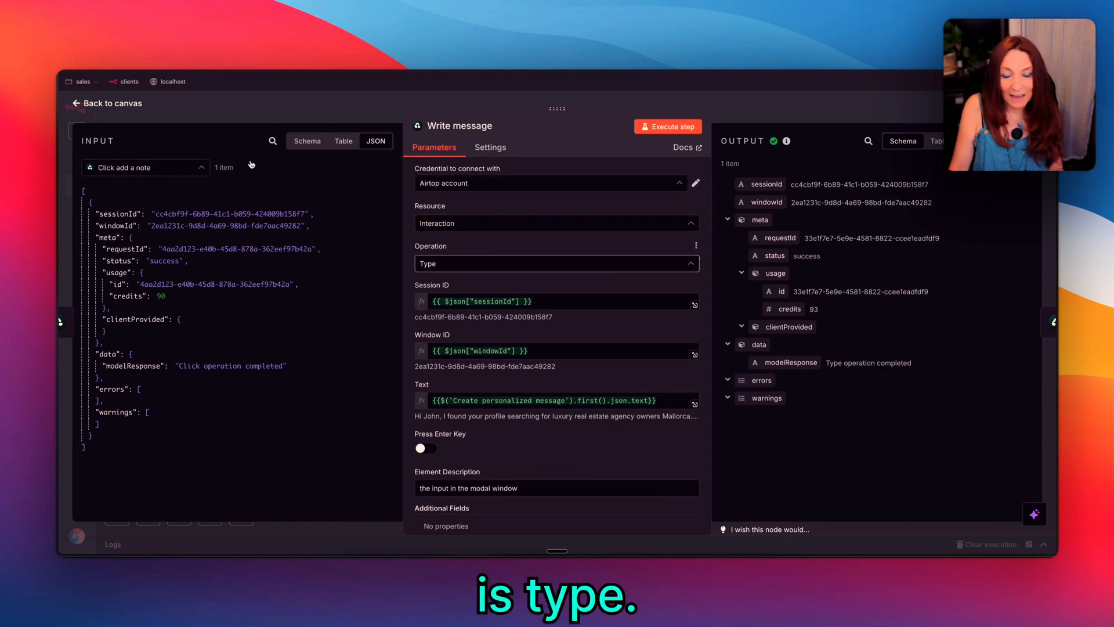
{"action": "left_click", "coordinate": [117, 105]}
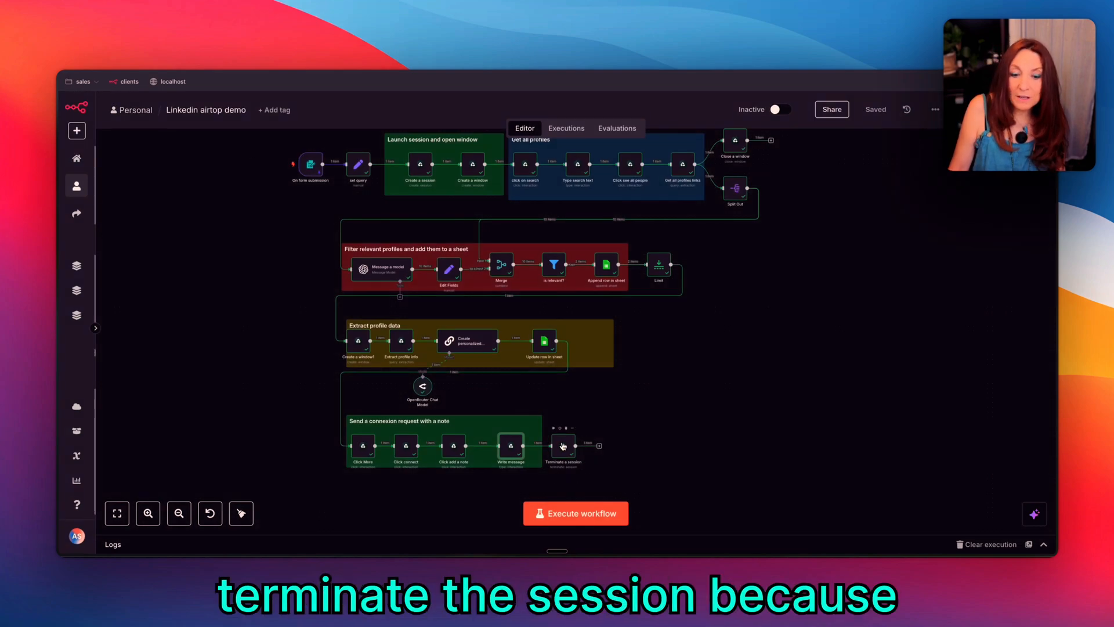
- Inspect the Terminate a session node's operation and session ID, and return to the workflow canvas
{"action": "double_click", "coordinate": [563, 444]}
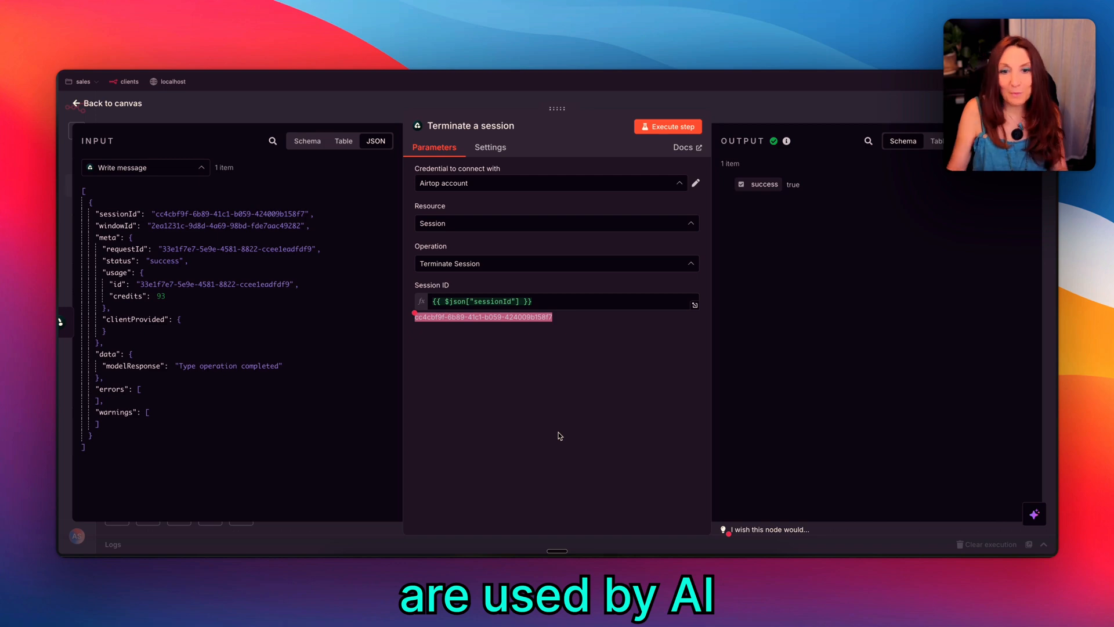
{"action": "left_click", "coordinate": [127, 106]}
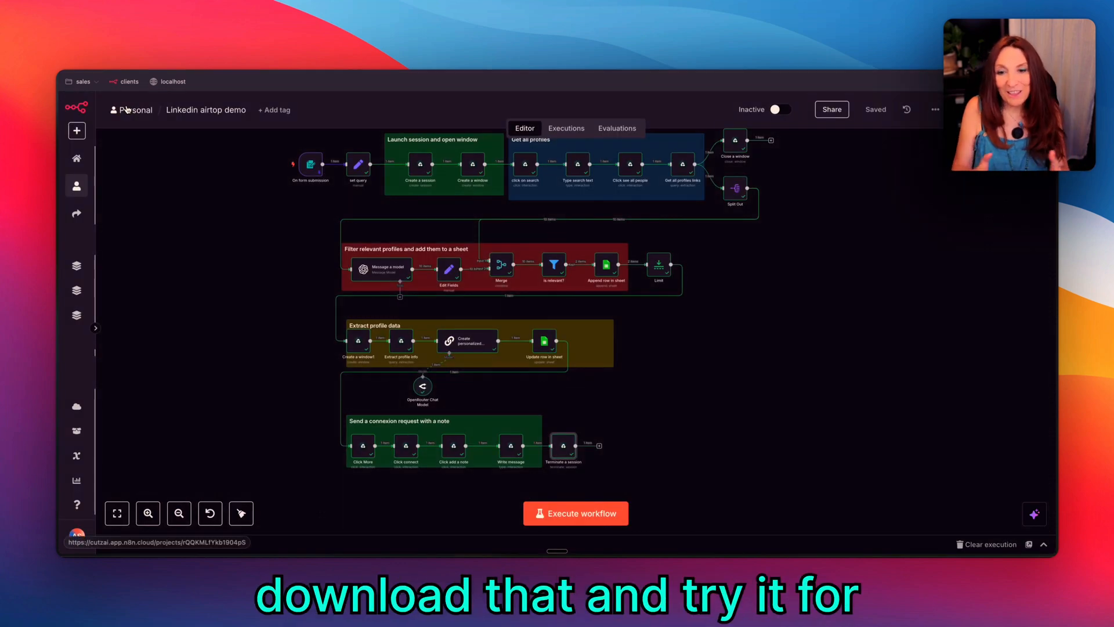